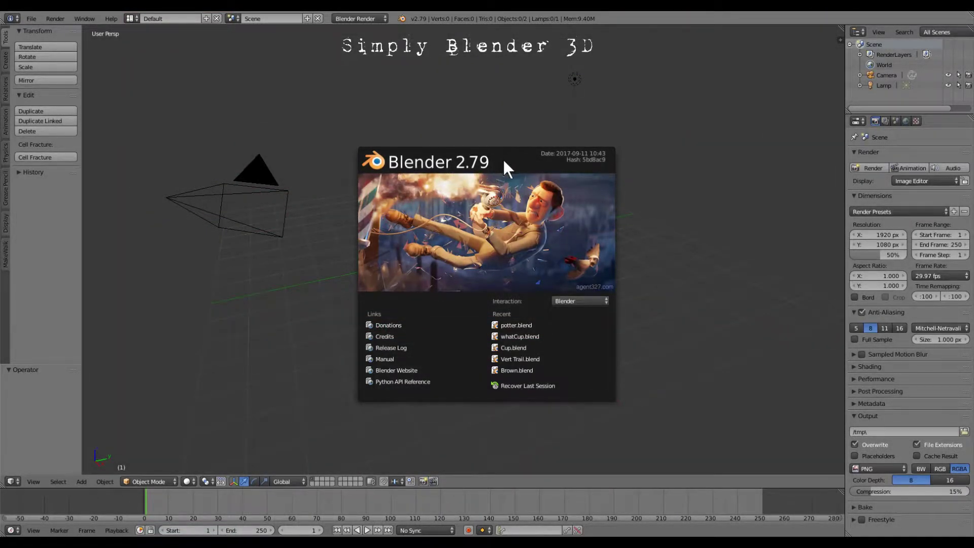
- Dismiss the splash screen and switch to Top Orthographic view
click(503, 161)
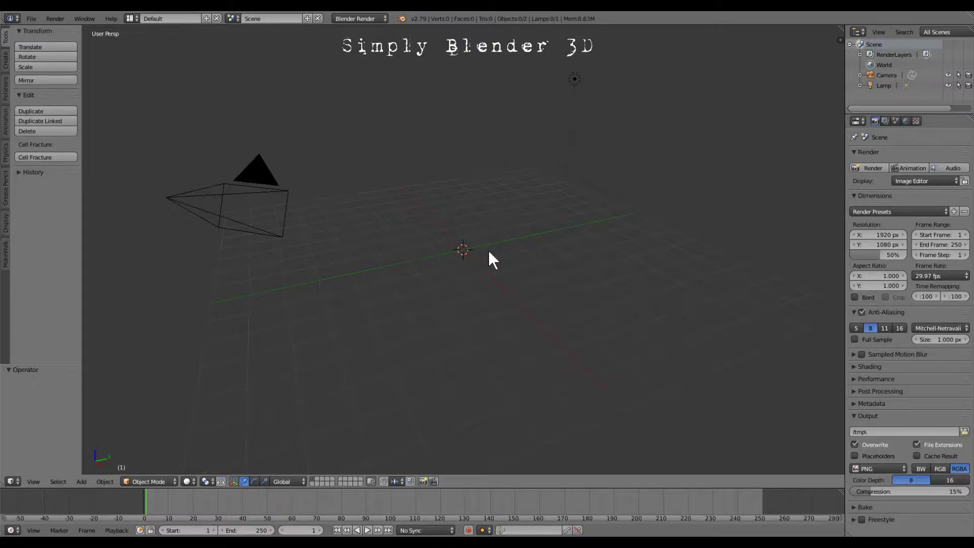
key(KP_7)
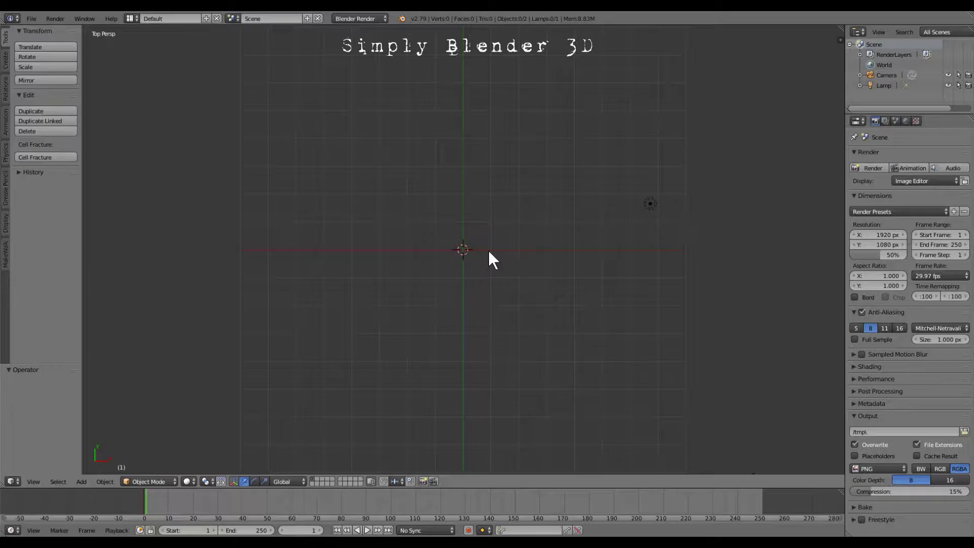
key(KP_5)
- Add a text object and replace its default 'Text' wording with the signature name
key(shift+a)
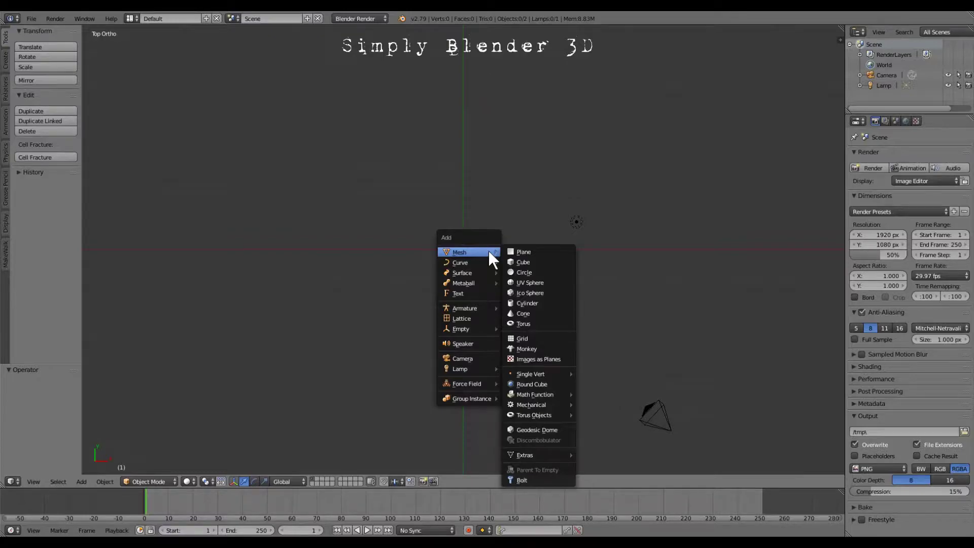
key(t)
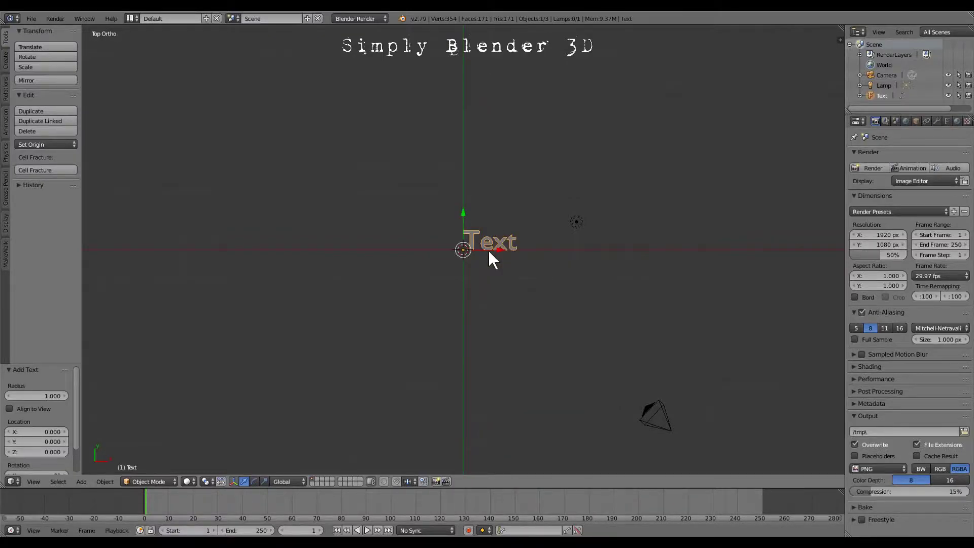
key(Tab)
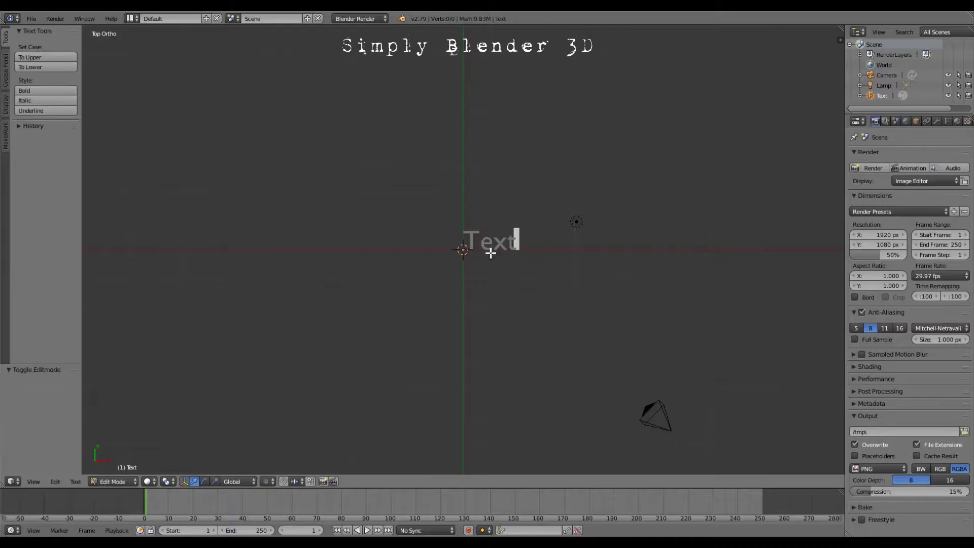
key(BackSpace)
key(BackSpace)
key(BackSpace)
key(BackSpace)
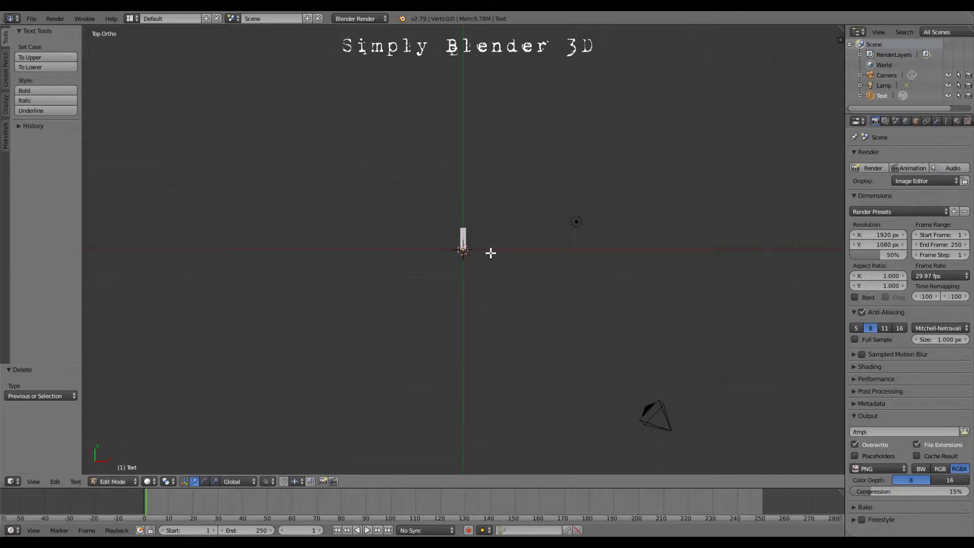
text(John )
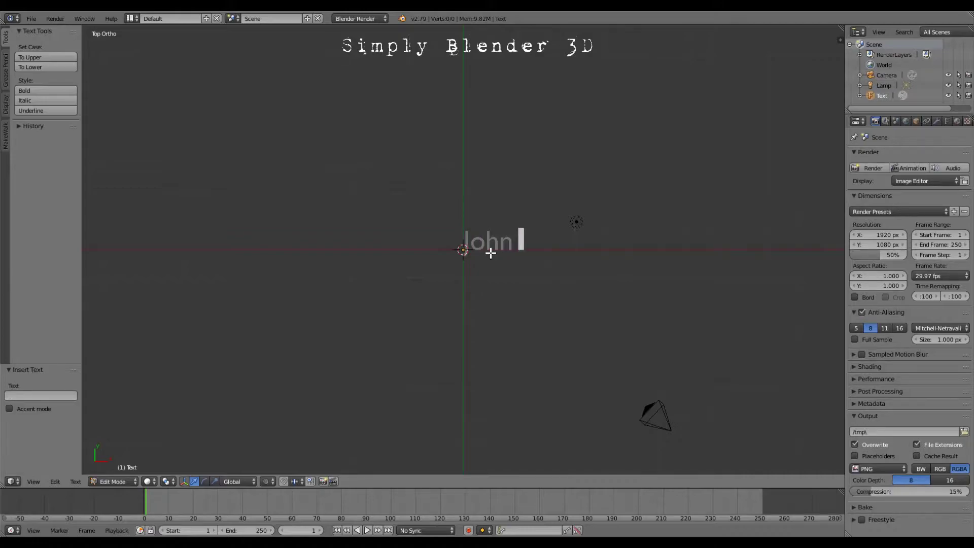
text(Roe)
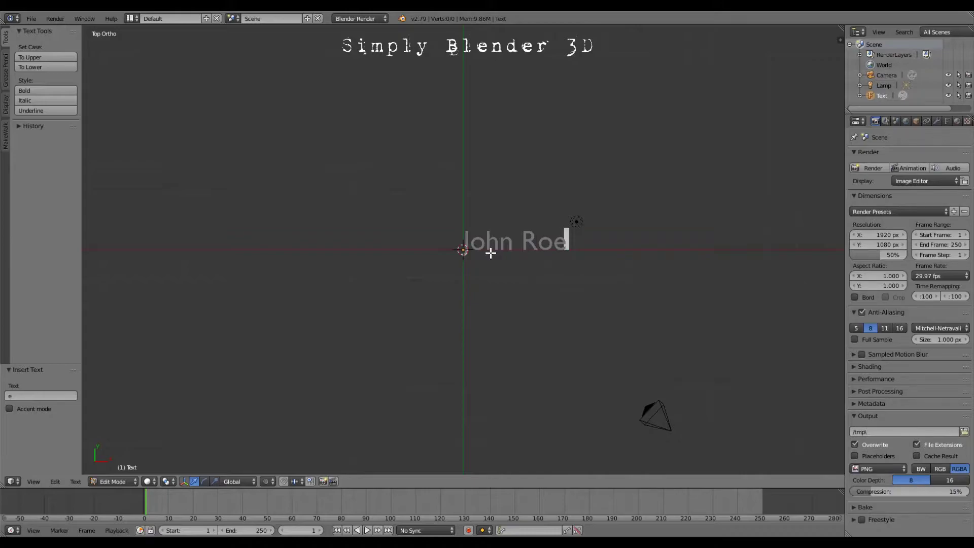
key(Tab)
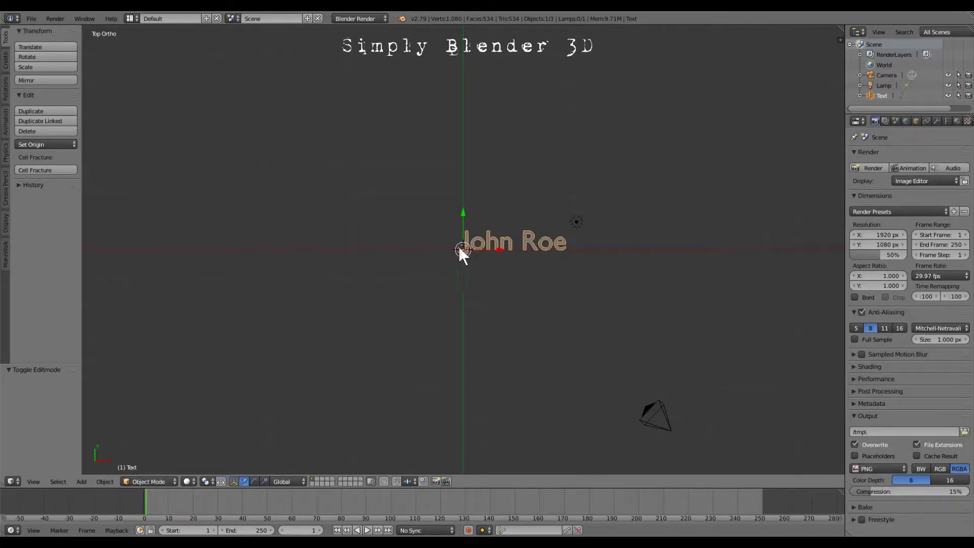
- Set the text object's origin to its geometry with Origin to Geometry
key(Tab)
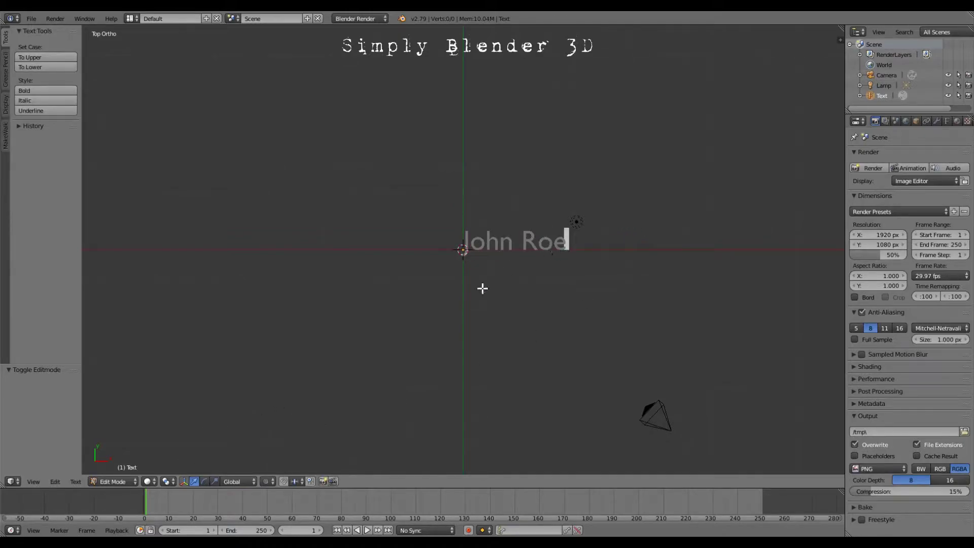
key(Tab)
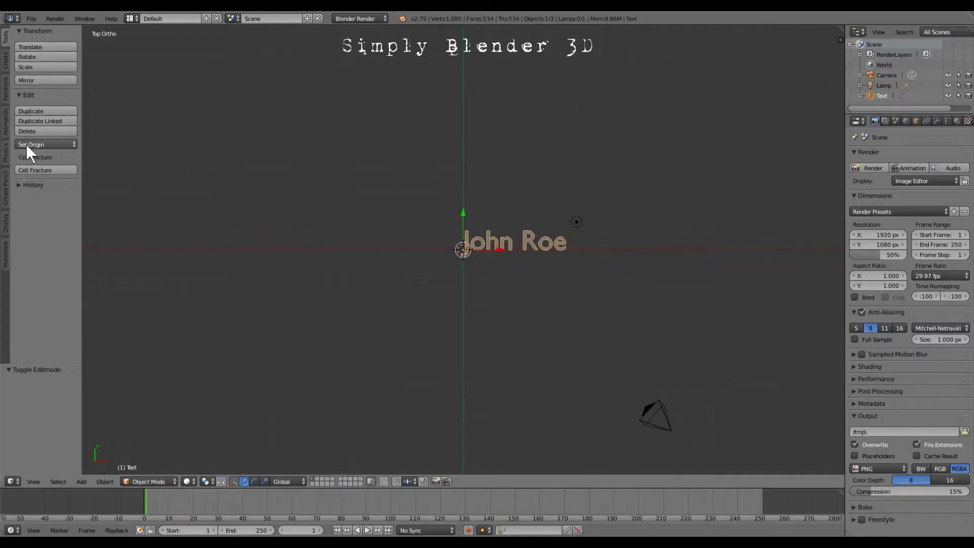
click(53, 145)
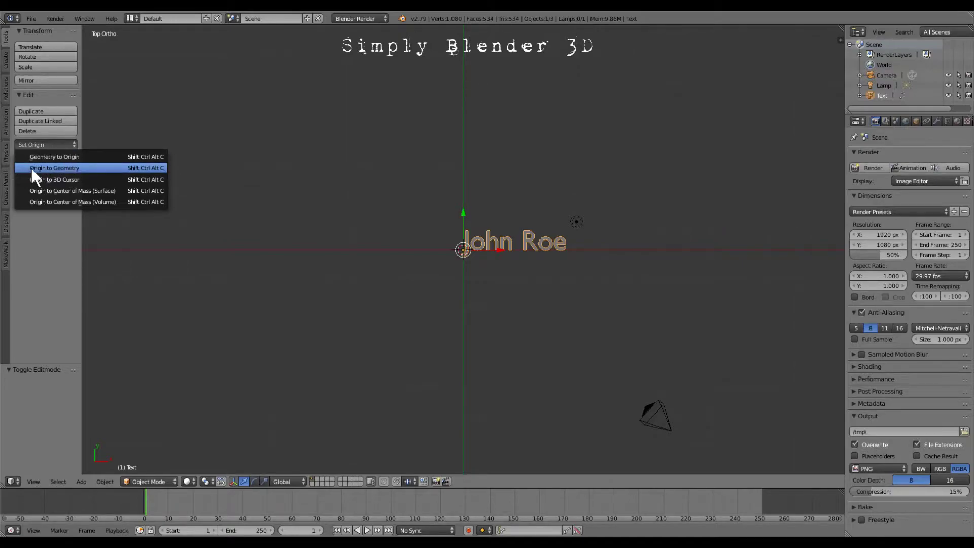
click(56, 169)
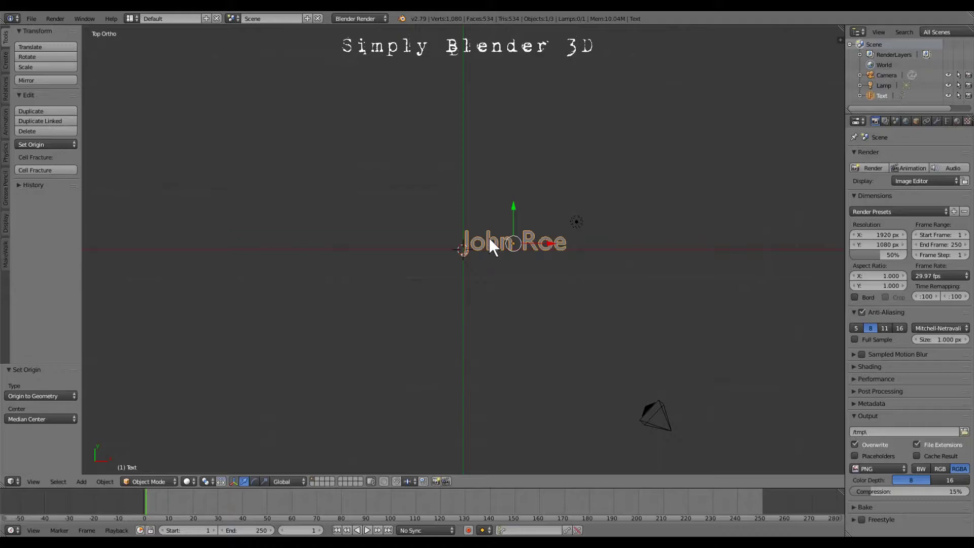
- Snap the 3D cursor to the world centre and move the text onto the cursor
key(ctrl+s)
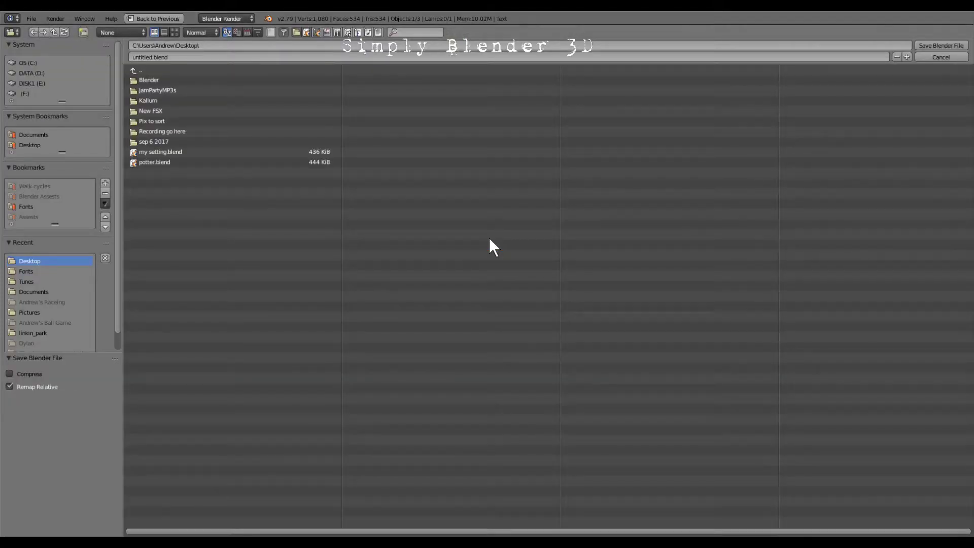
click(927, 54)
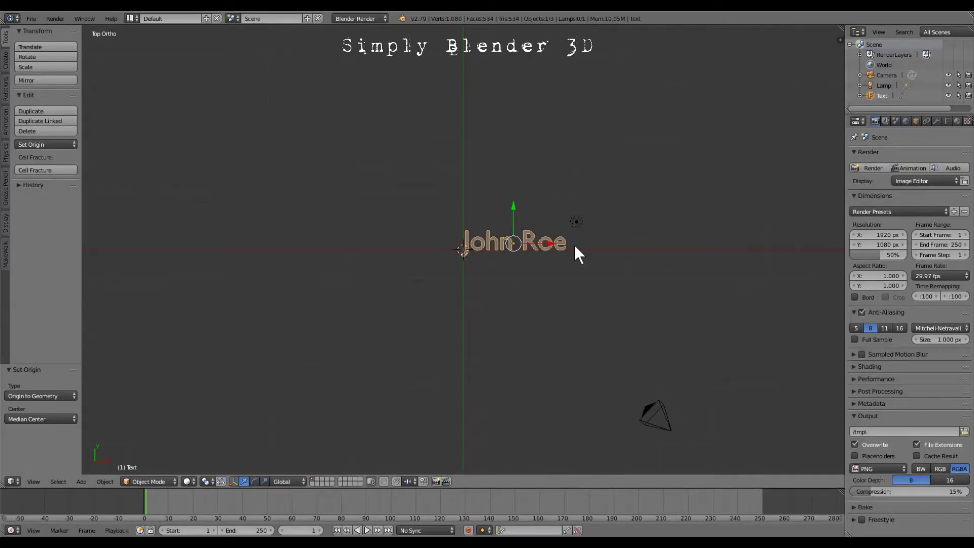
key(shift+s)
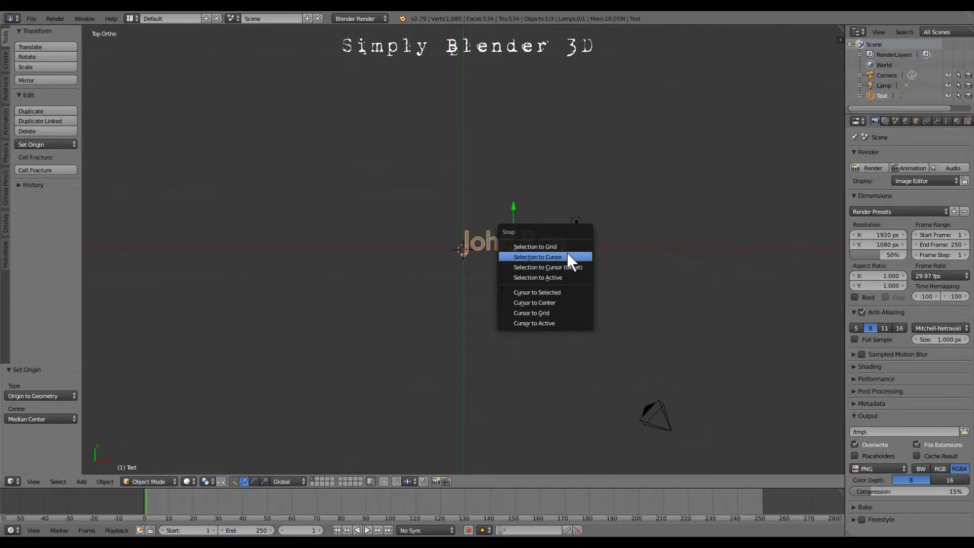
click(550, 302)
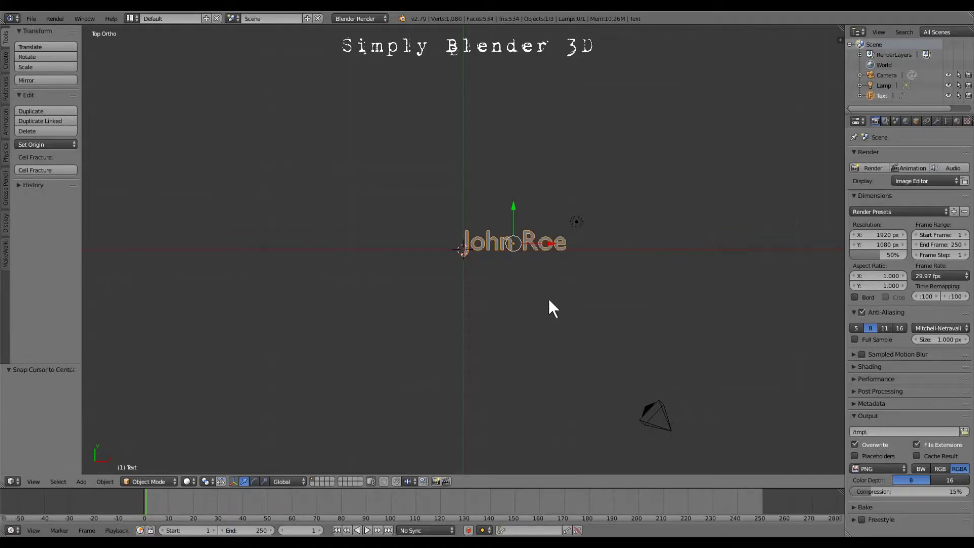
key(shift+s)
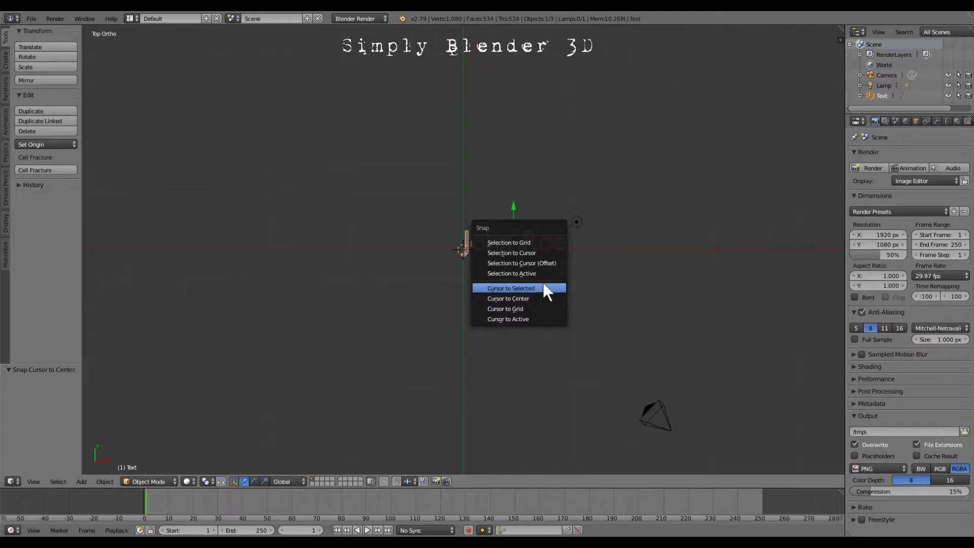
click(537, 252)
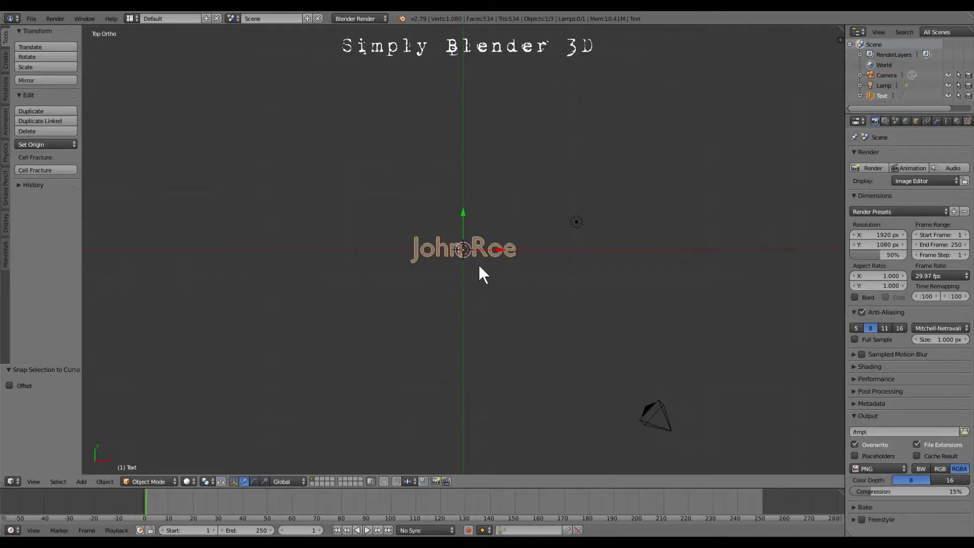
- Align the camera to the top view and set the text's Extrude depth to 0.100
key(ctrl+alt+KP_0)
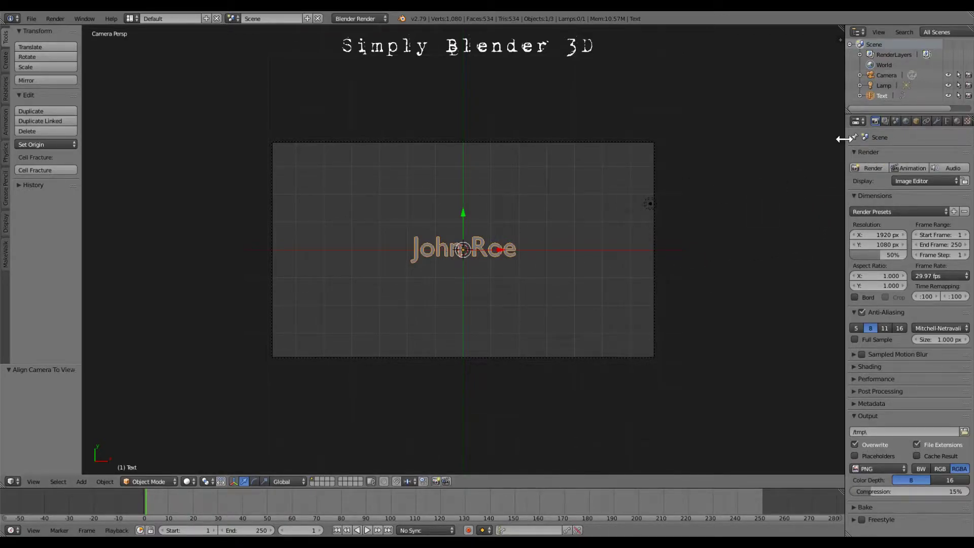
drag(844, 142, 793, 141)
scroll(531, 245, up, 3)
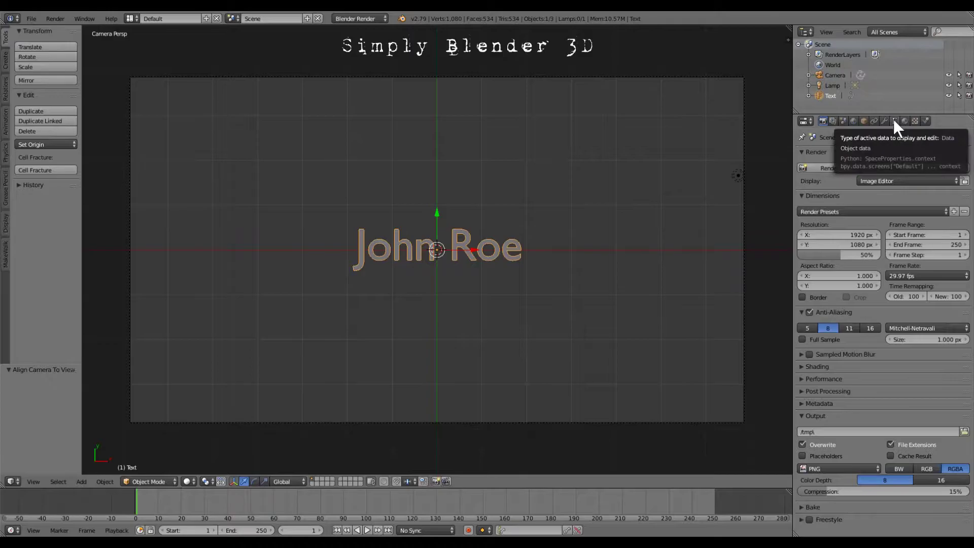
click(894, 121)
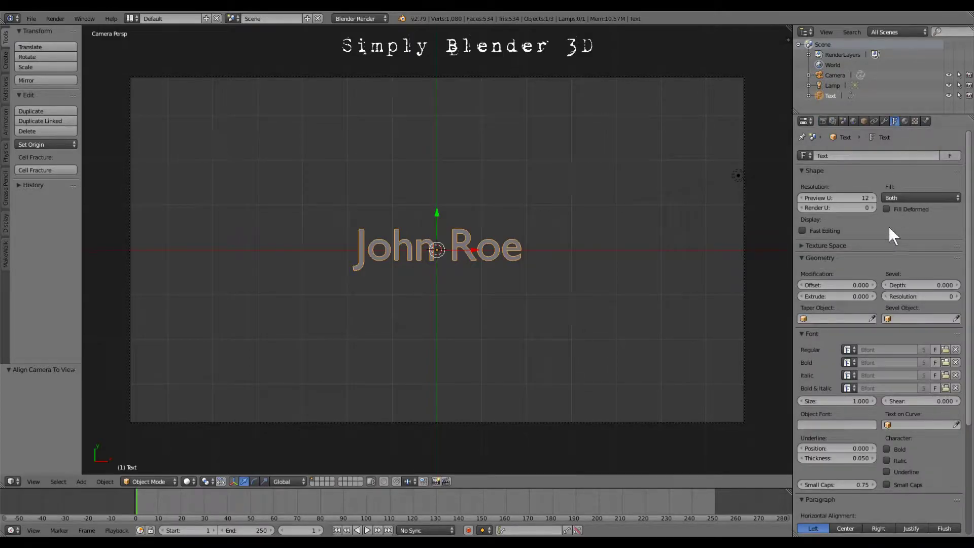
click(844, 295)
key(BackSpace)
key(Return)
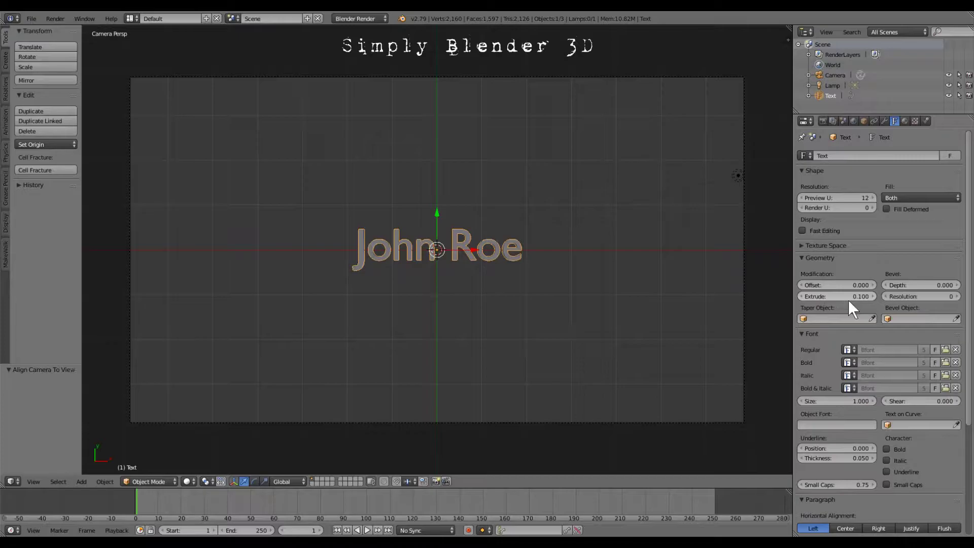
- Load english_essay.ttf from the Windows Fonts folder as the text's Regular font
click(944, 349)
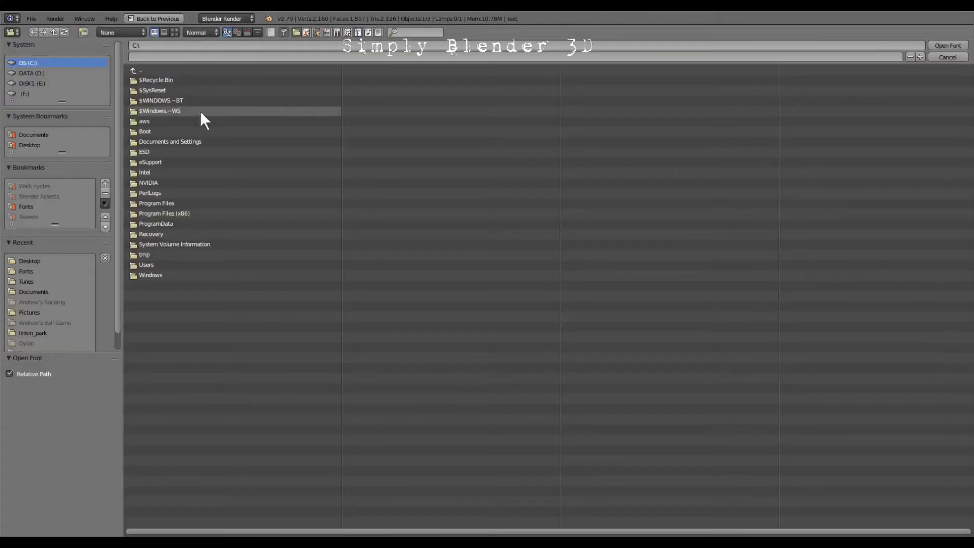
click(22, 271)
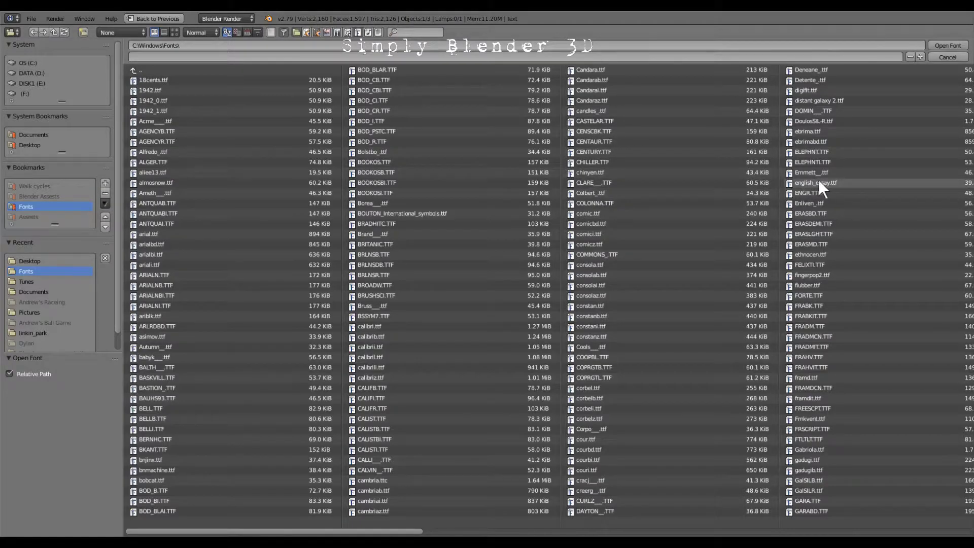
click(804, 182)
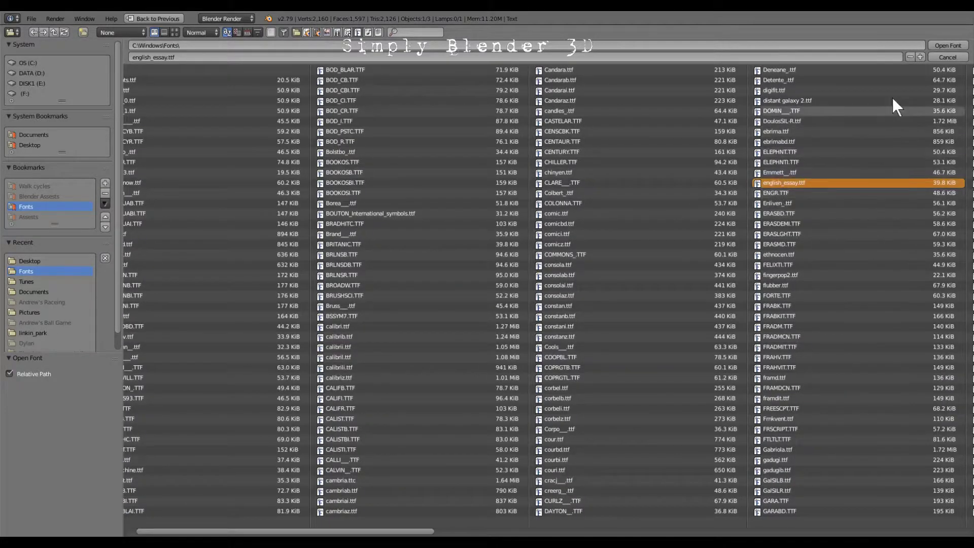
click(941, 45)
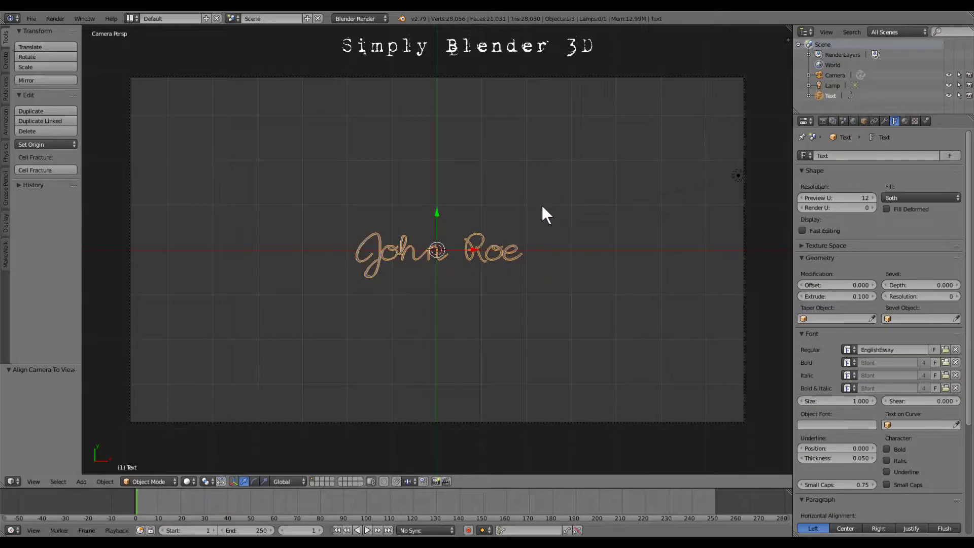
- Scale the signature uniformly to 3.317 so it fills the camera frame
key(s)
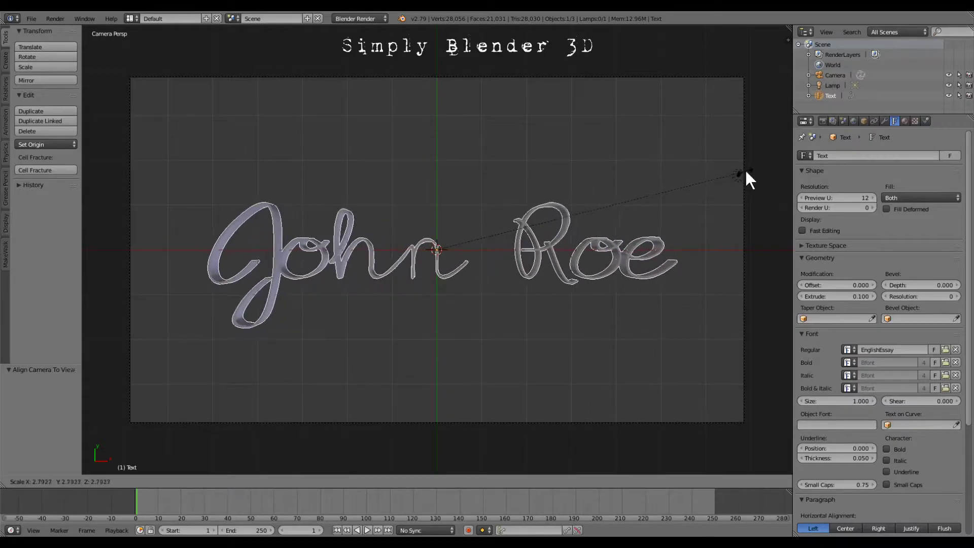
click(94, 154)
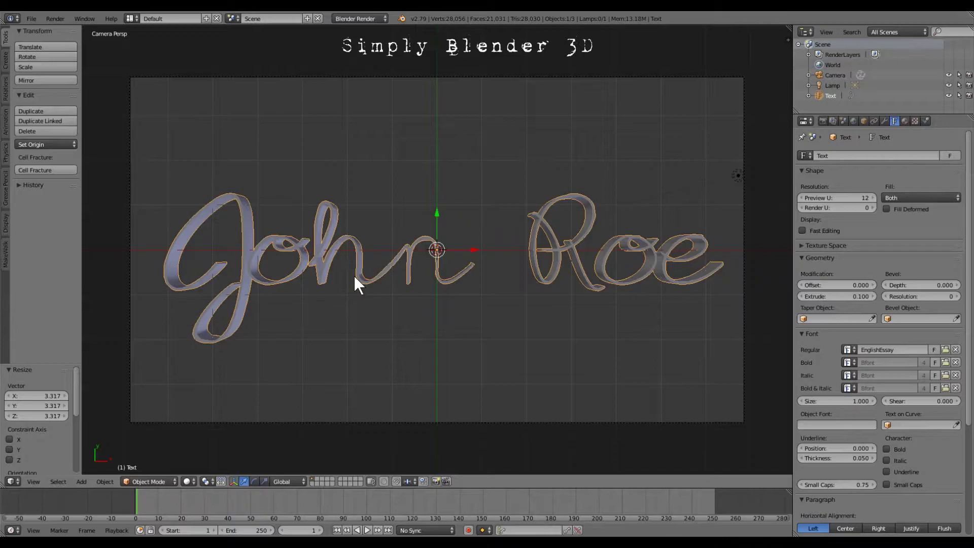
key(alt+c)
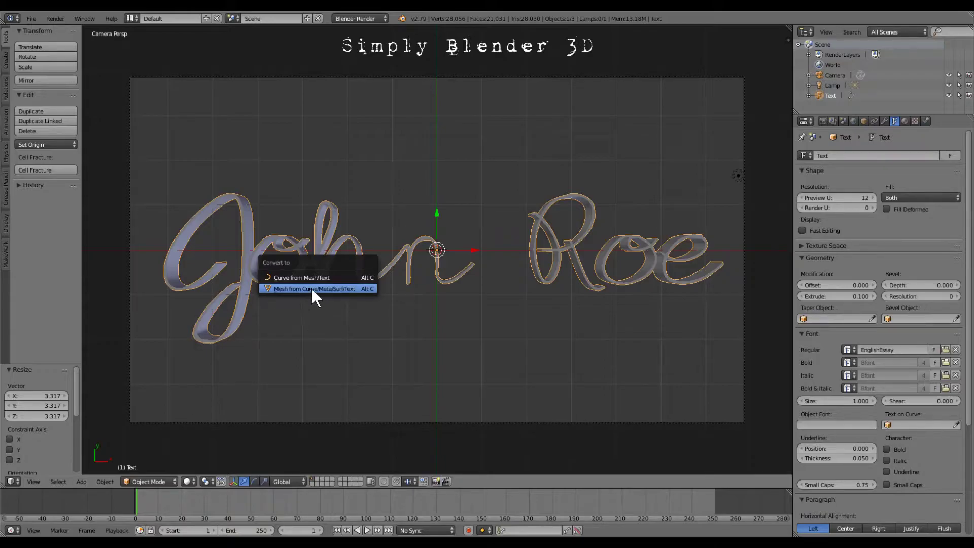
- Convert the signature text to a mesh and add a new material to it
click(340, 291)
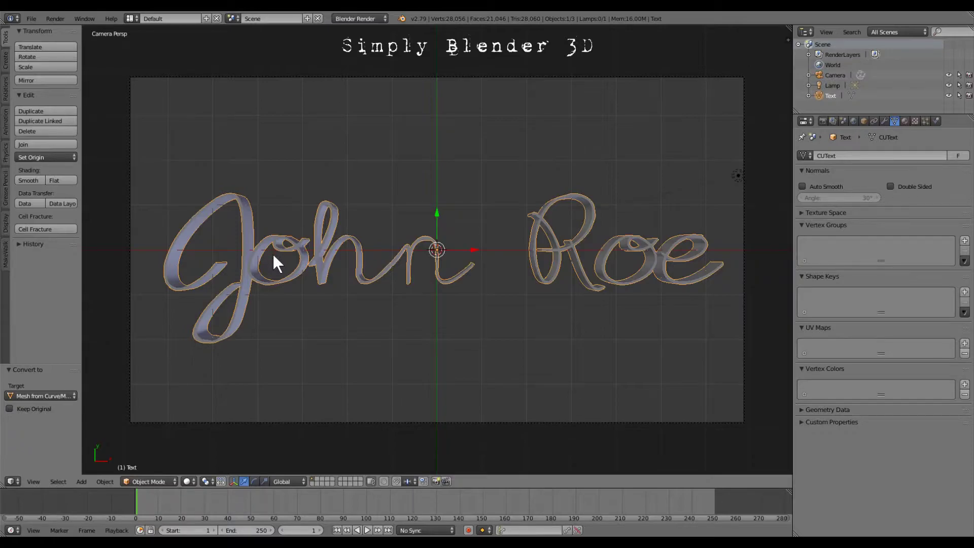
click(905, 121)
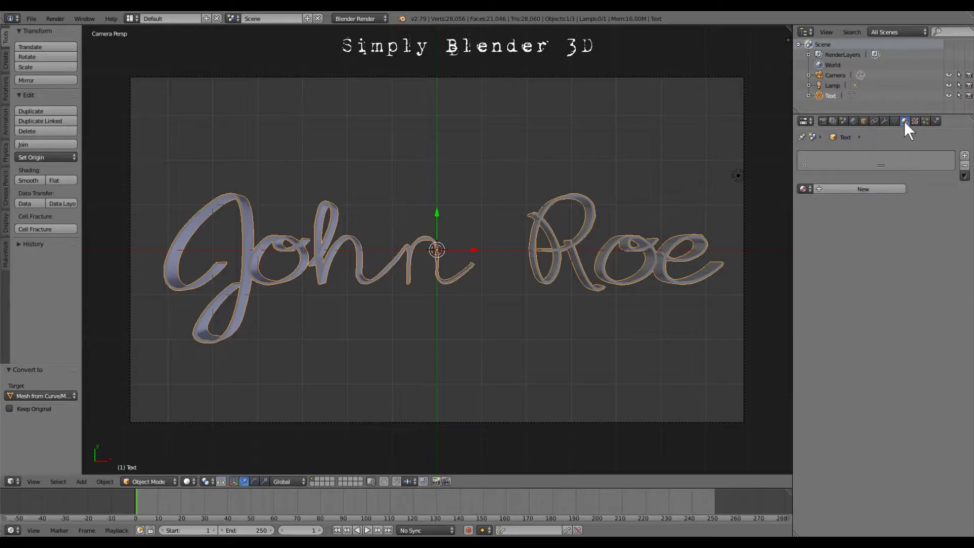
click(844, 189)
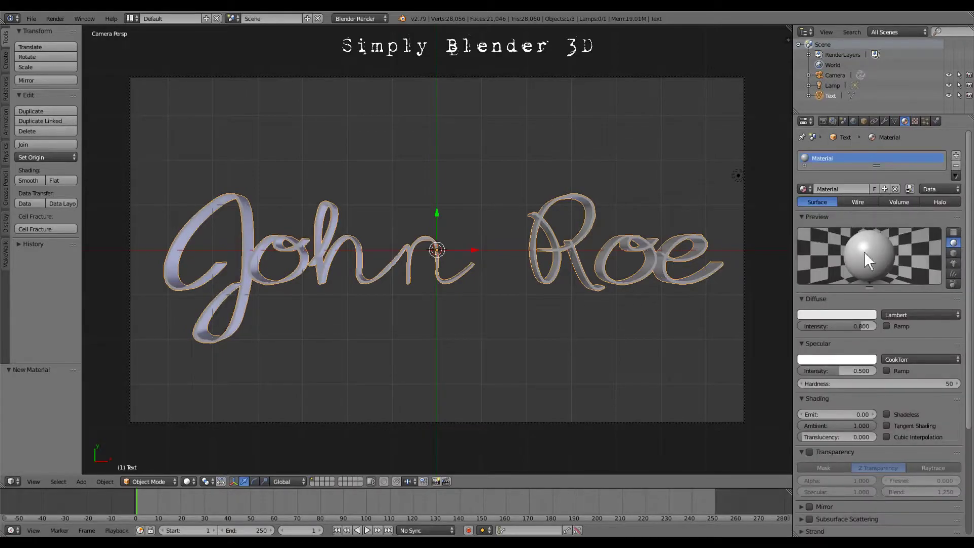
- Set the material's diffuse colour to near-black 0.037 grey and enable Shadeless
click(850, 315)
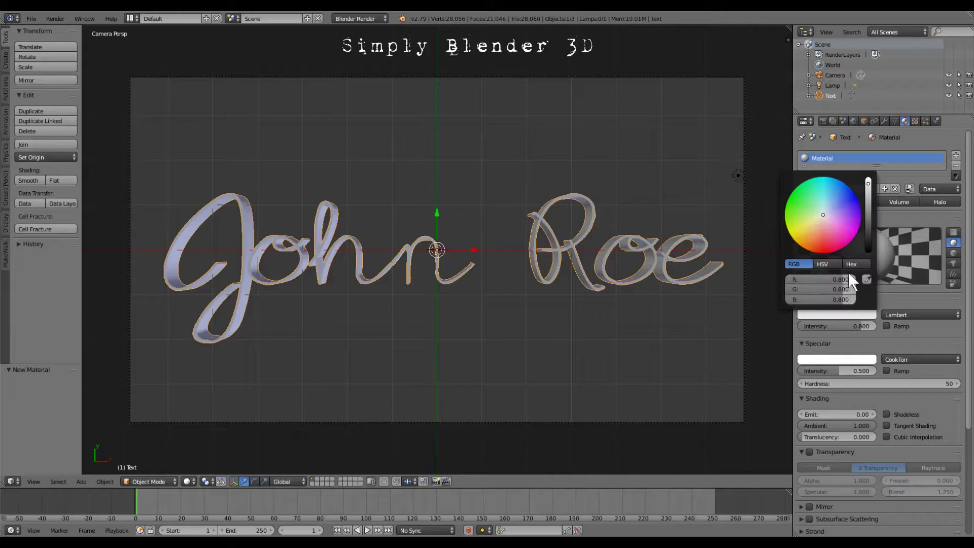
drag(868, 183, 869, 251)
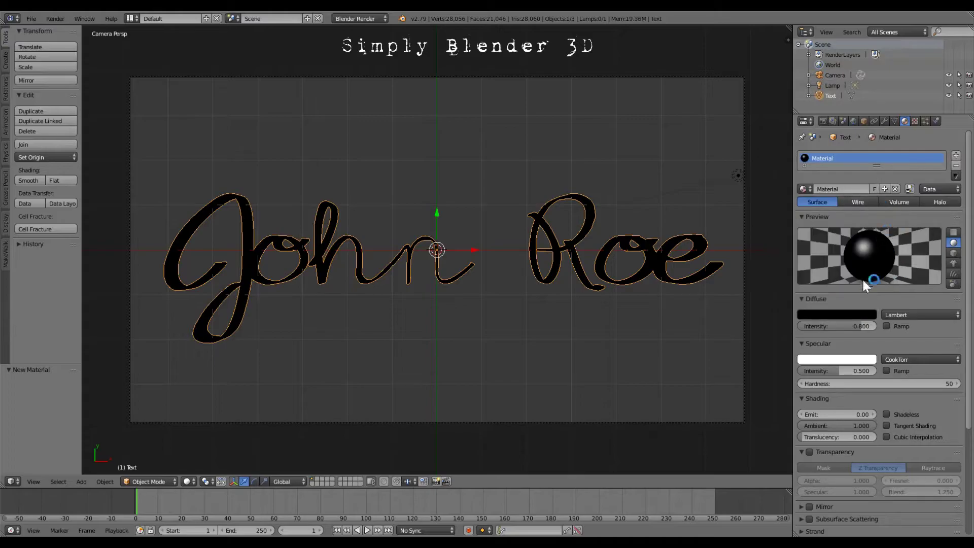
click(835, 312)
drag(868, 252, 869, 245)
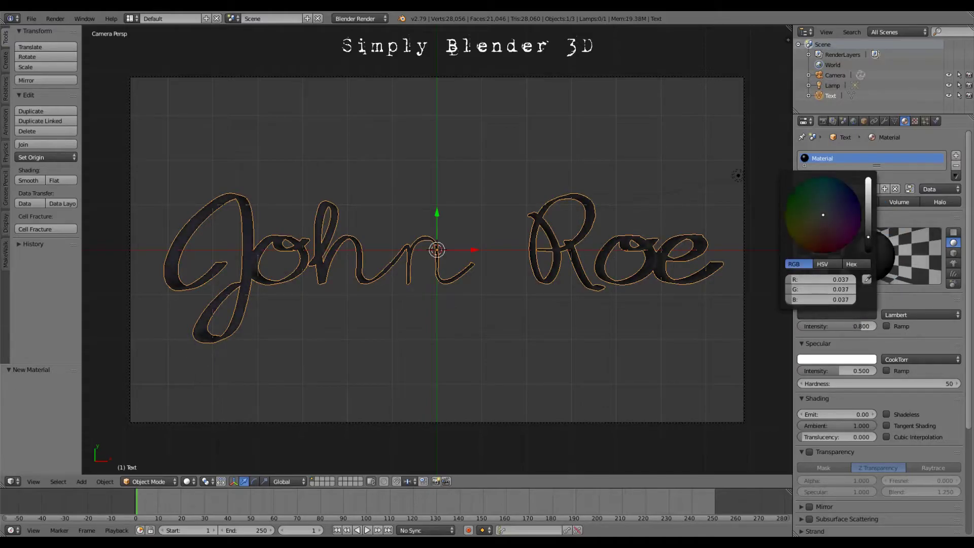
click(886, 414)
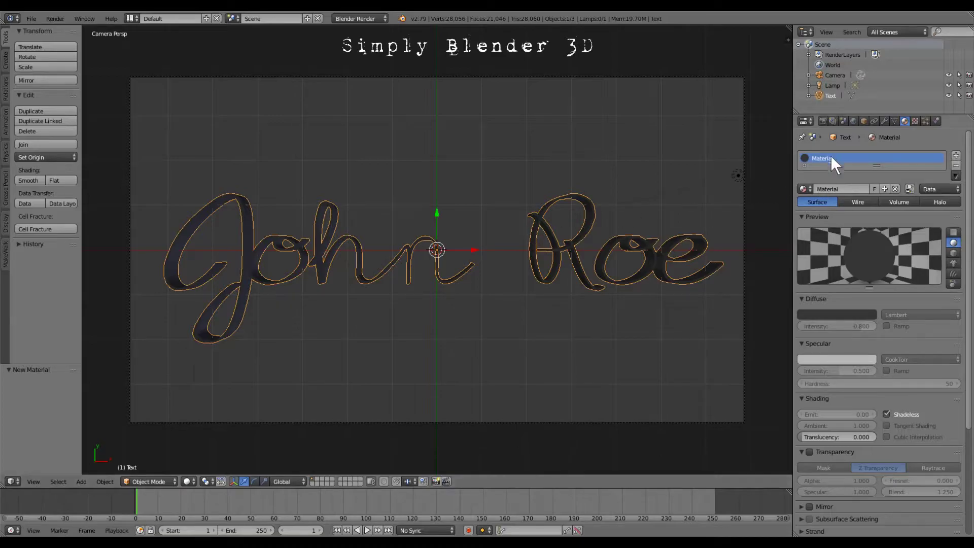
- Set the render resolution scale to 100% and the size to 3378 × 1080 px
click(823, 122)
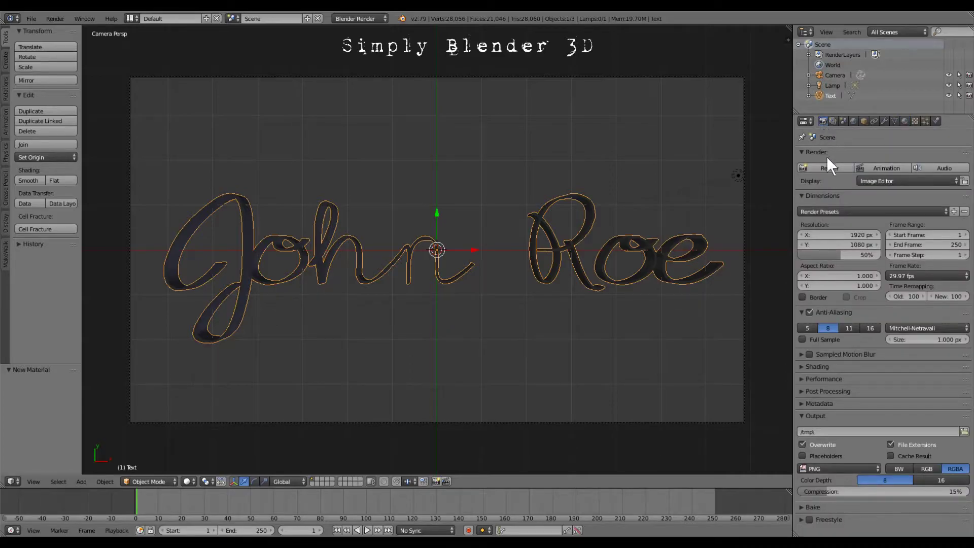
drag(822, 251, 882, 254)
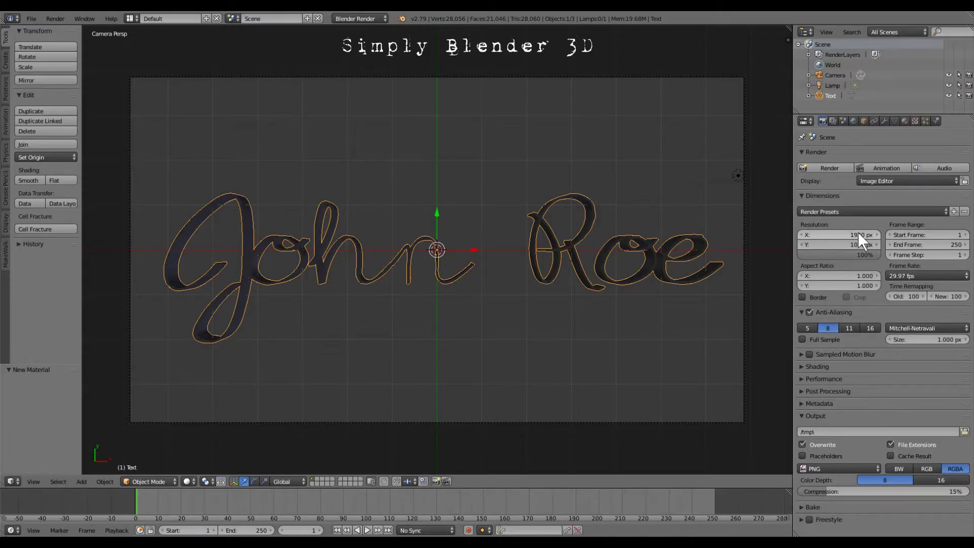
drag(858, 232, 942, 232)
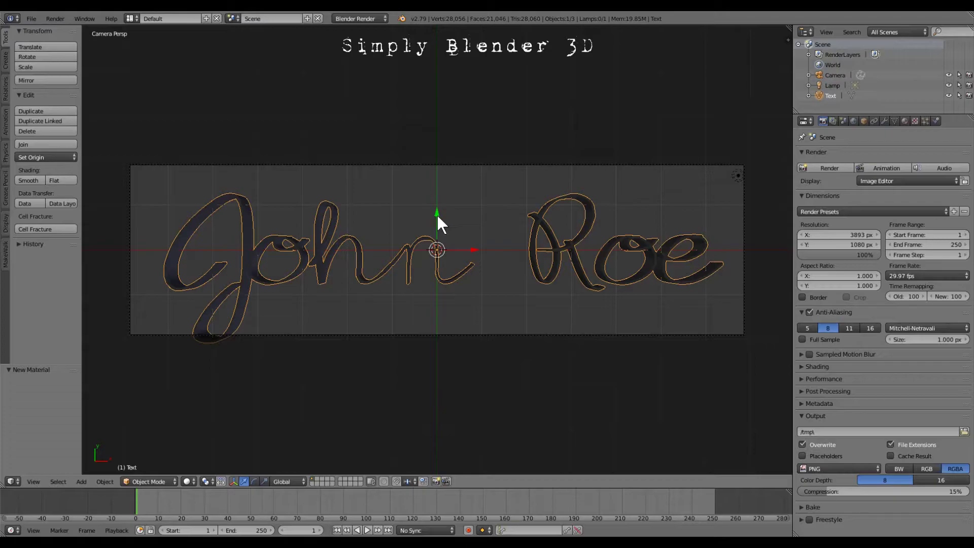
- Raise the signature 0.412 along Y to centre it in the frame
key(g)
key(y)
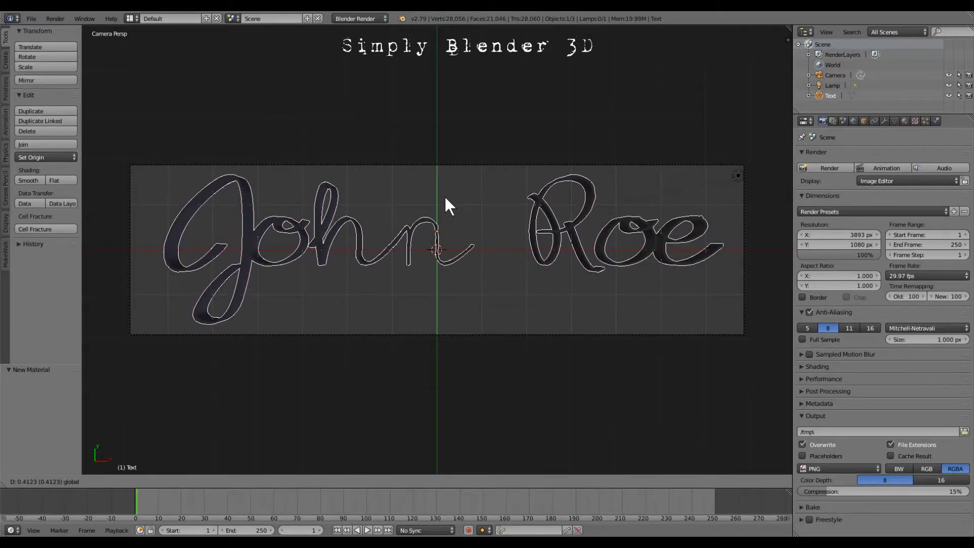
click(445, 198)
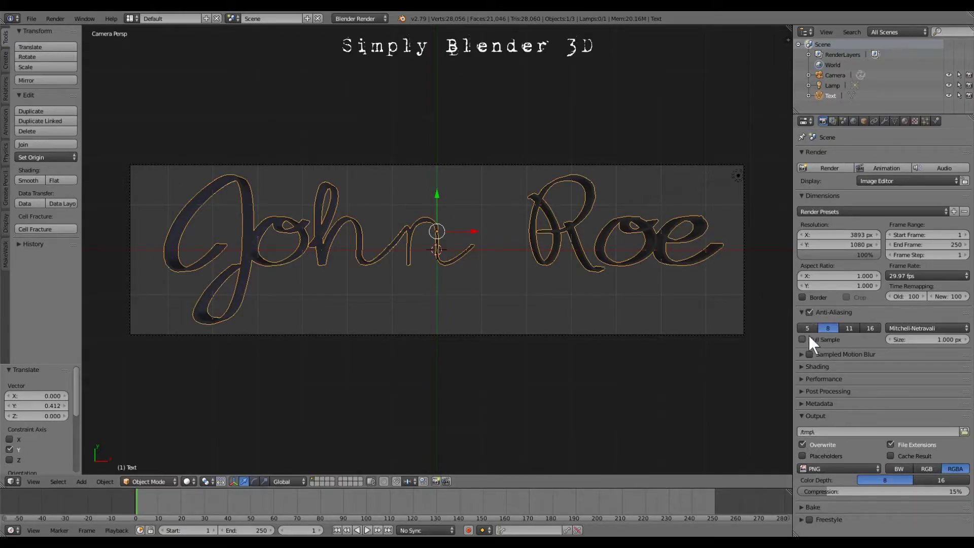
- Set the render Alpha under Shading to Transparent
click(807, 364)
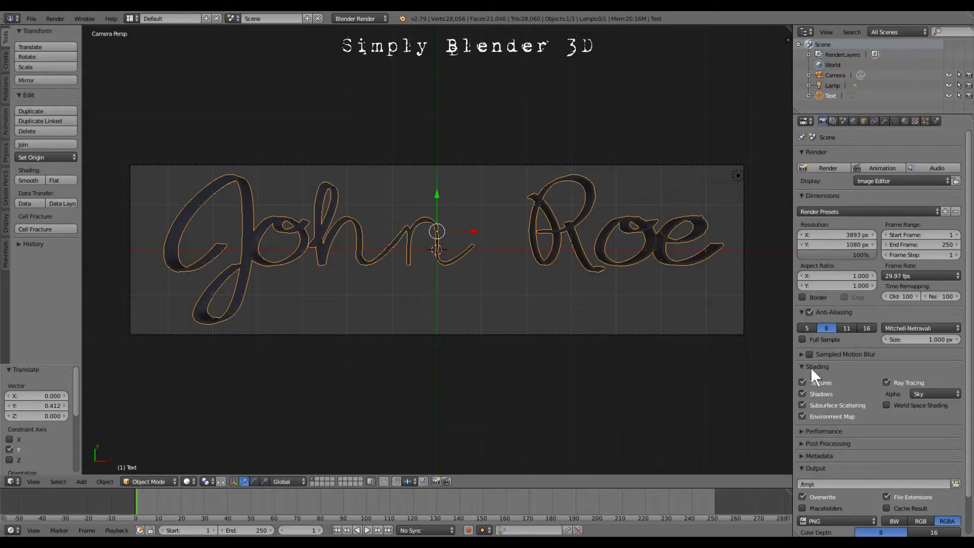
click(932, 393)
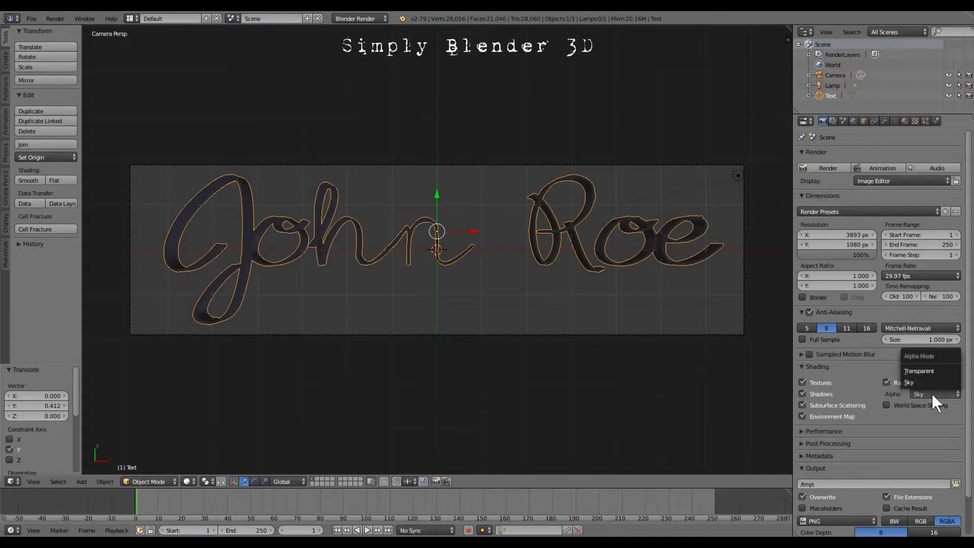
click(927, 371)
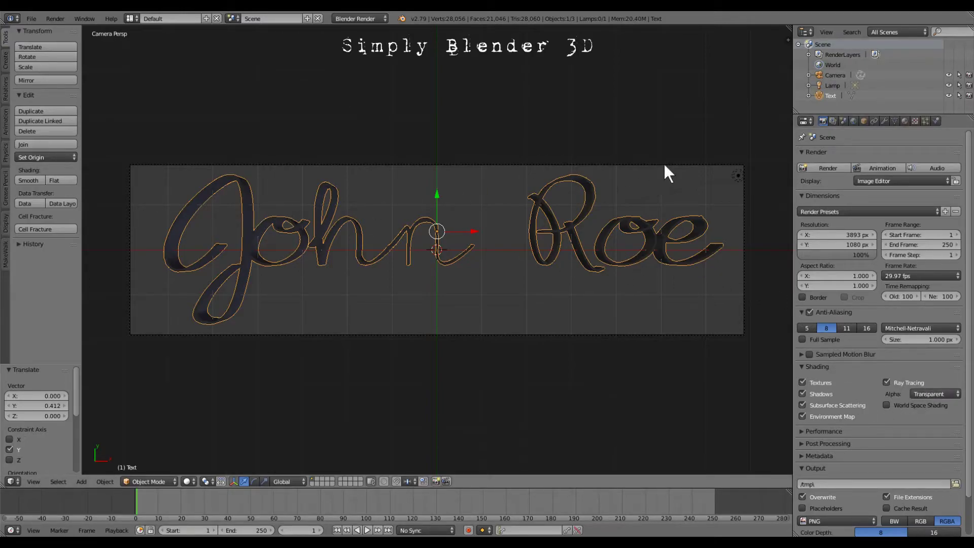
- Render the signature and zoom out to see the whole transparent-background result
click(827, 167)
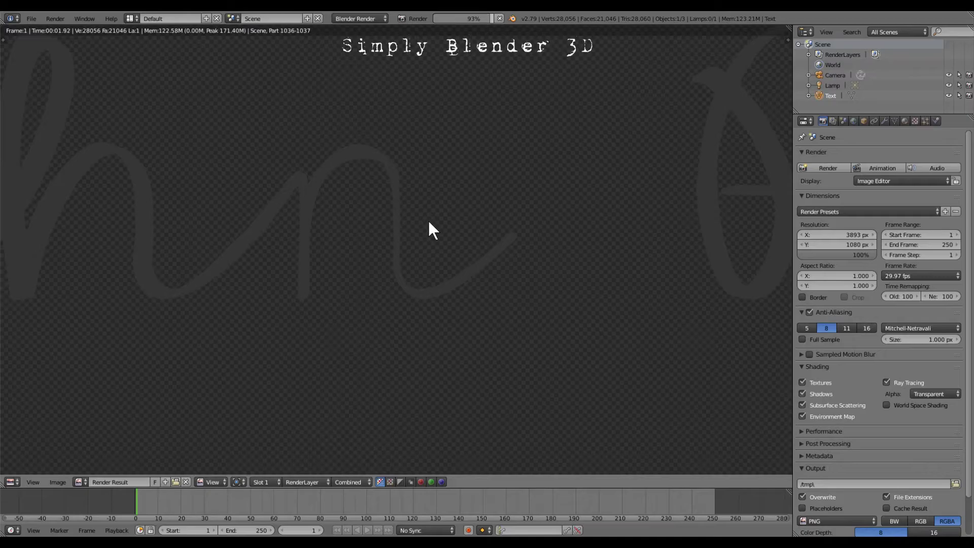
scroll(429, 223, down, 3)
scroll(429, 230, down, 4)
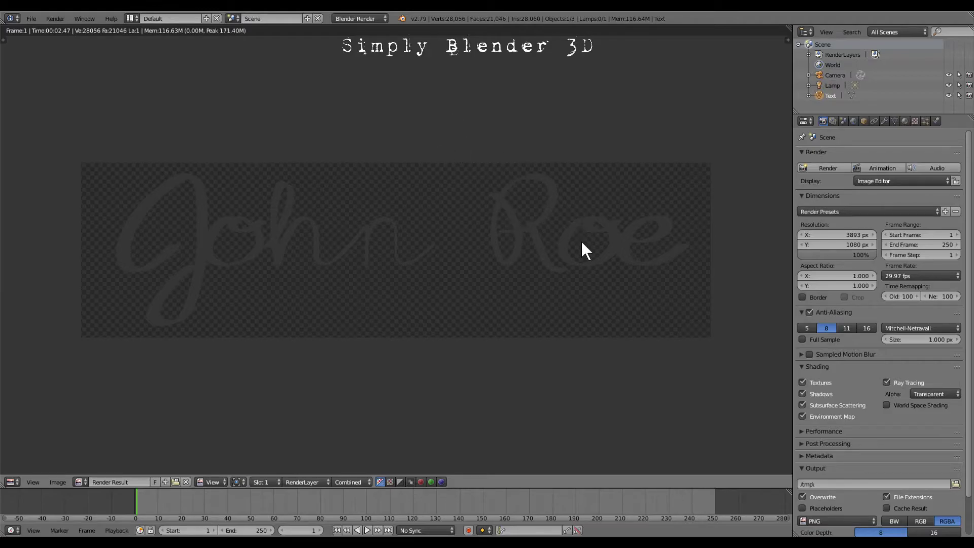
click(54, 479)
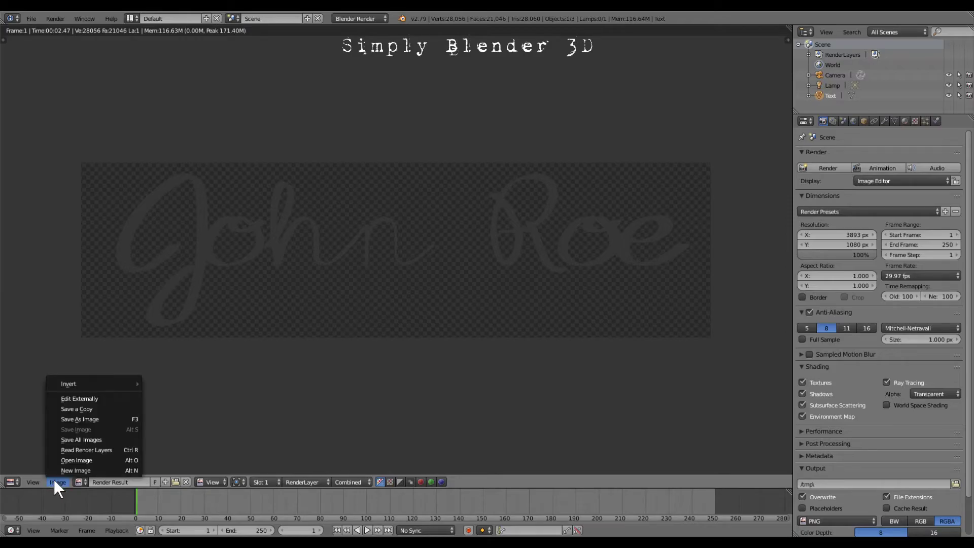
- Save the transparent signature render as an RGBA PNG named John.png on the Desktop
click(95, 419)
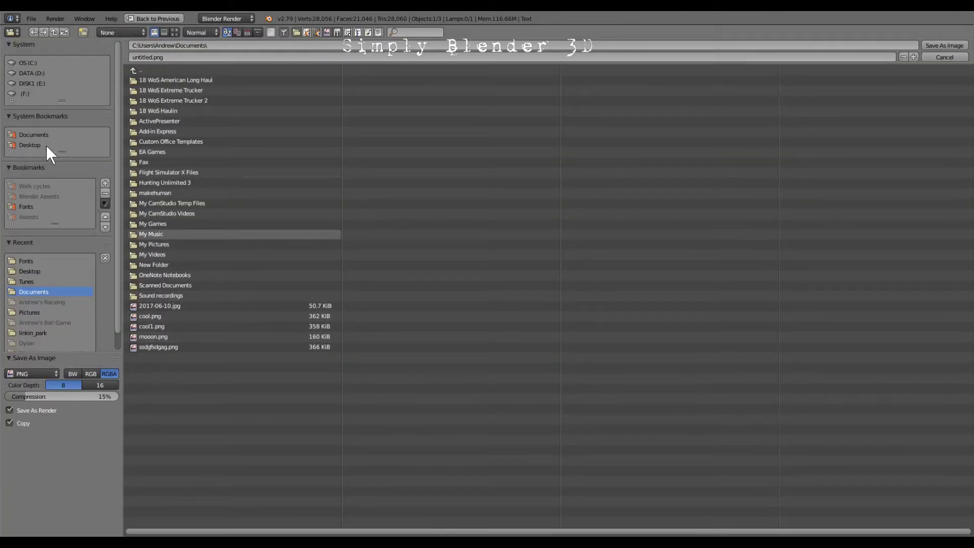
click(23, 144)
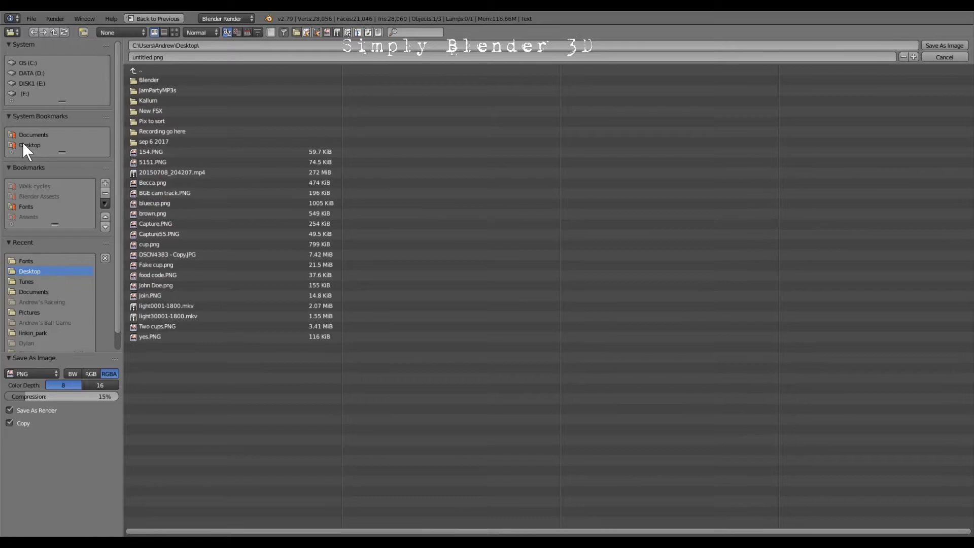
click(175, 57)
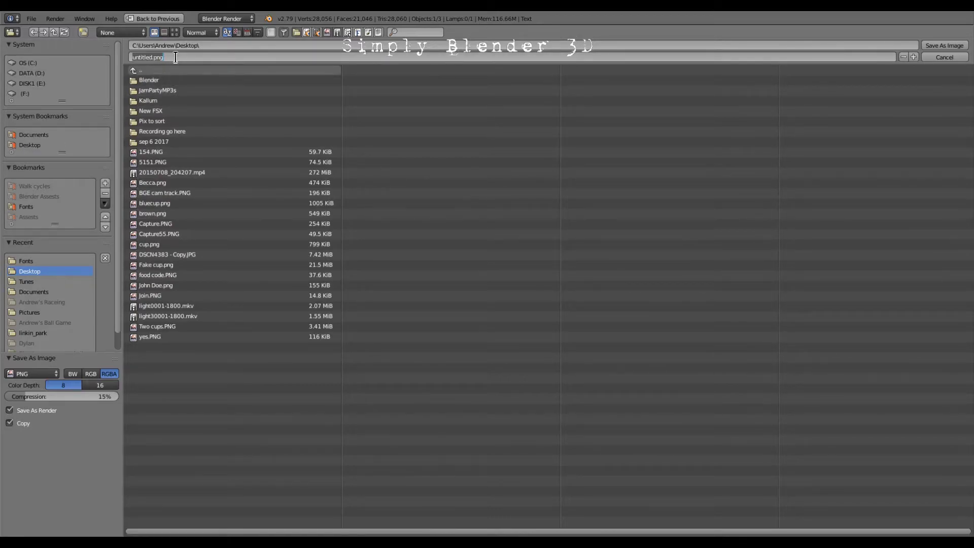
text(John)
key(Return)
click(961, 47)
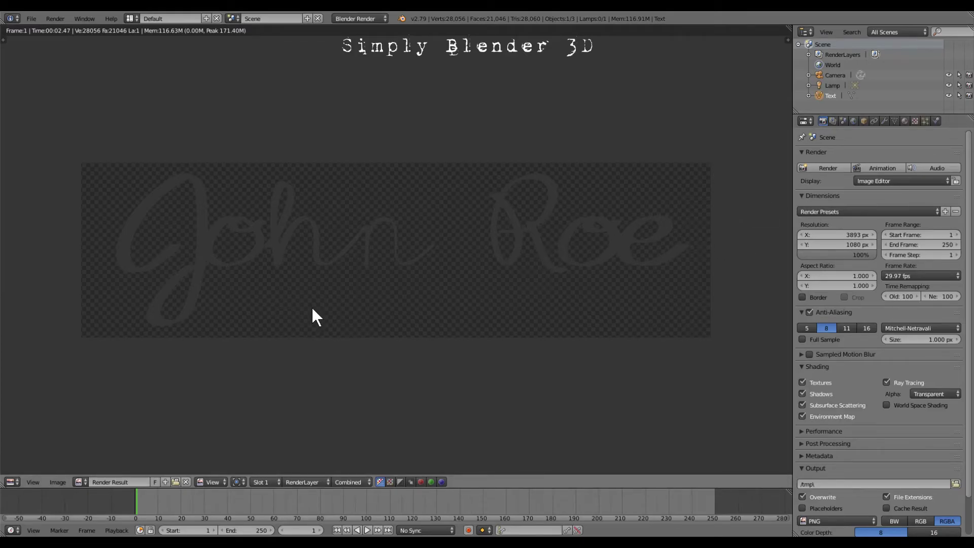
- Change the text material's diffuse colour to bright blue and render the signature again
key(Escape)
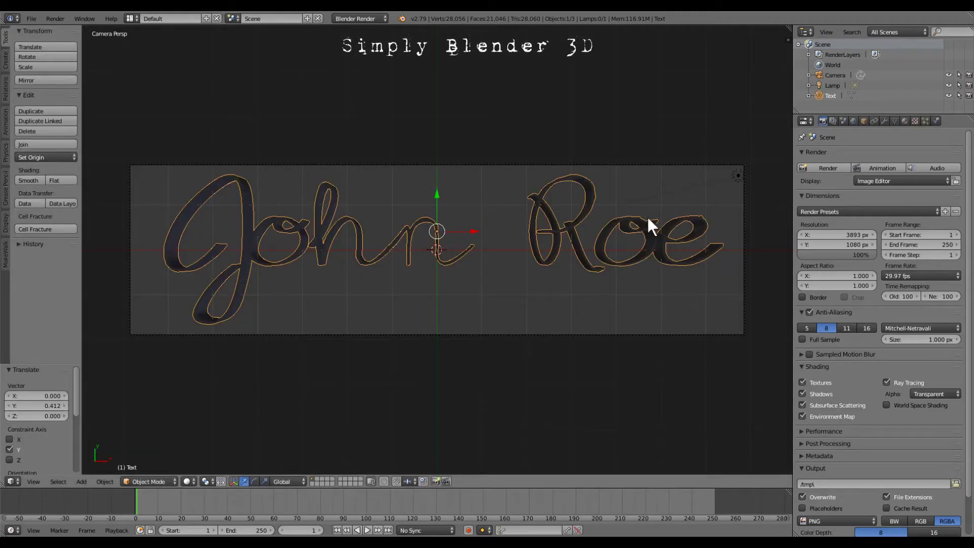
click(904, 121)
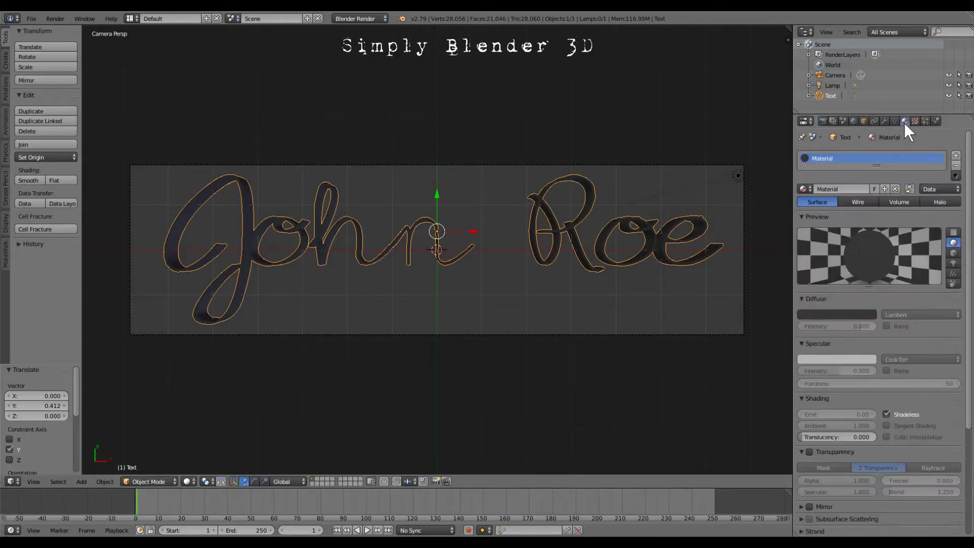
click(822, 314)
drag(868, 246, 868, 188)
click(855, 202)
click(822, 122)
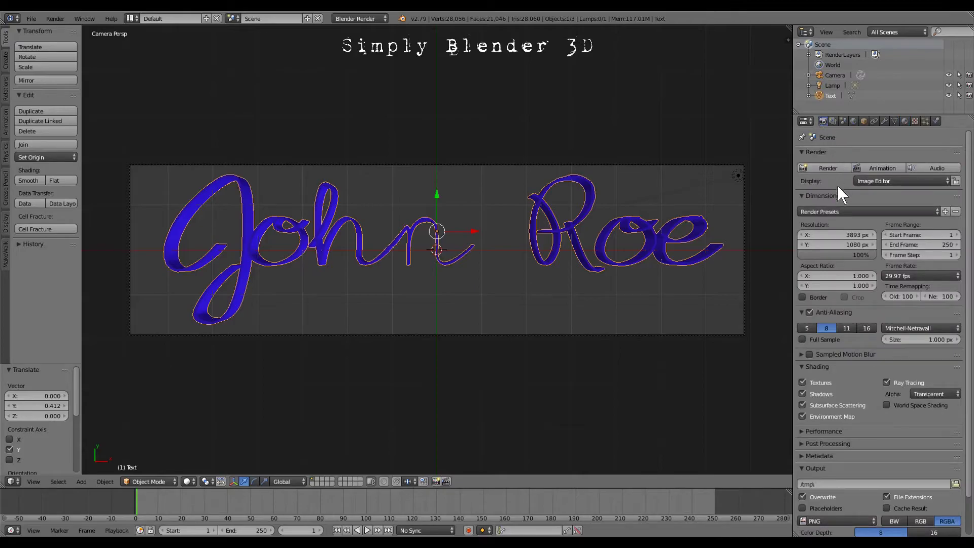
click(830, 166)
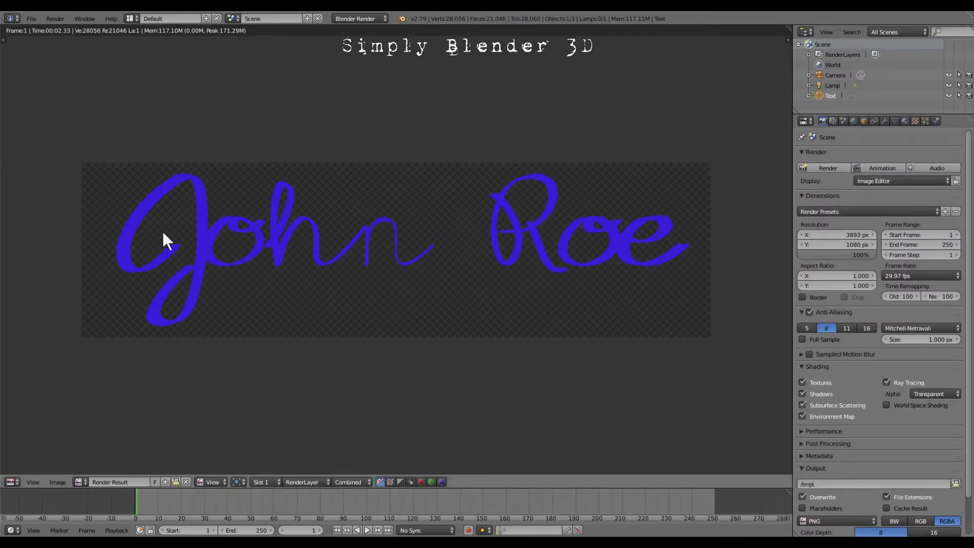
- Save the blue signature render to the Desktop as John Blue.png
click(58, 481)
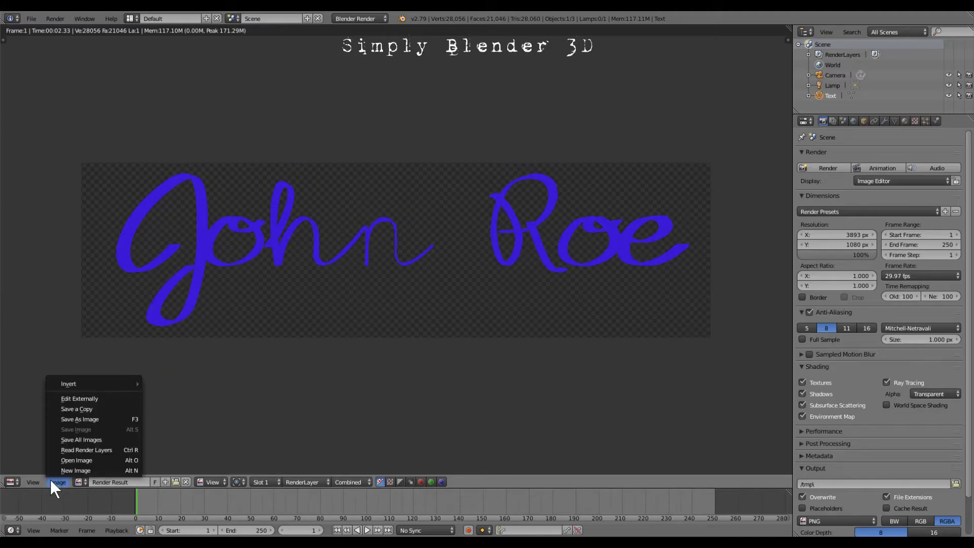
click(66, 418)
click(163, 58)
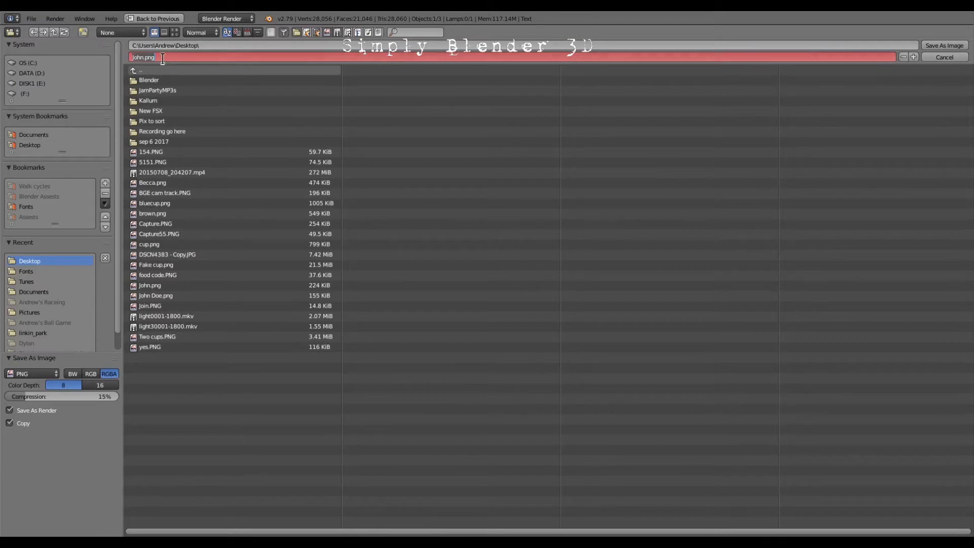
text(Jo)
key(Return)
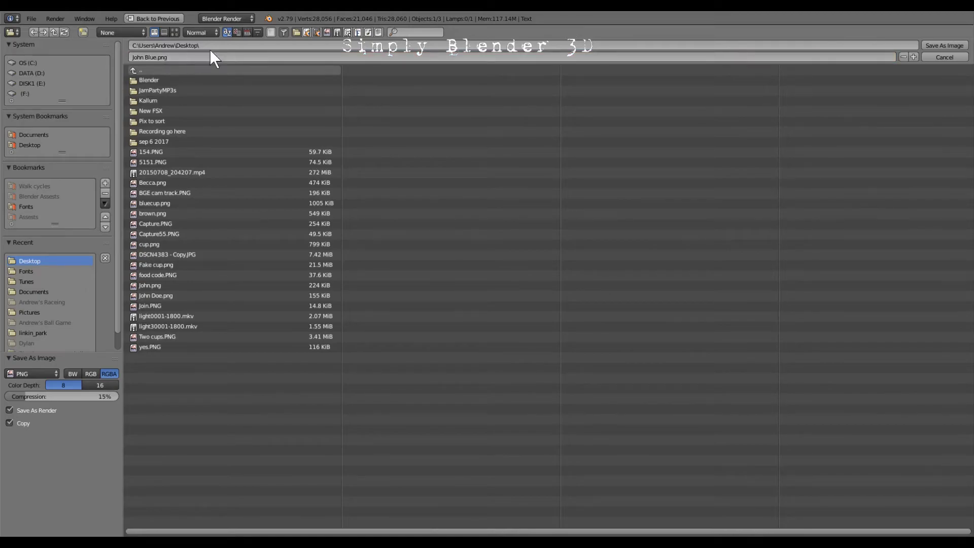
click(943, 46)
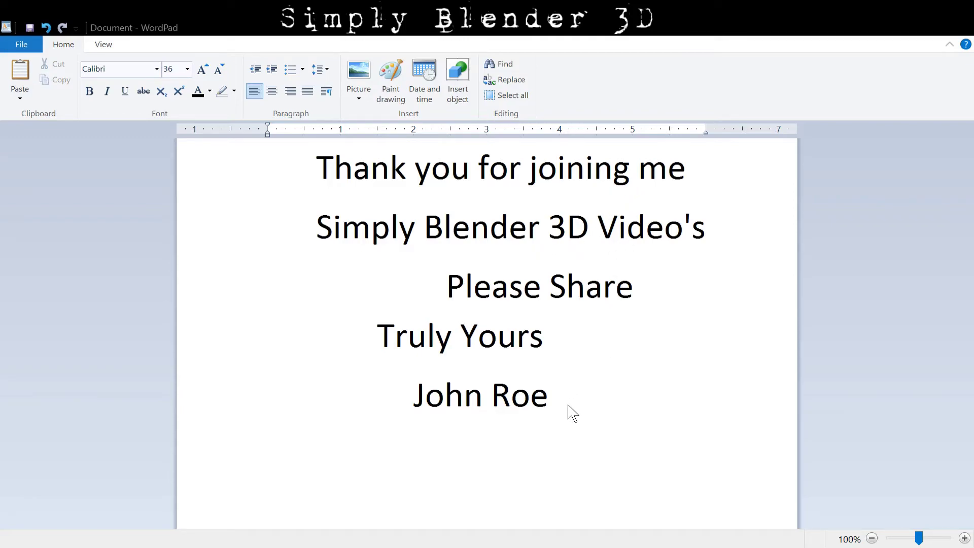
- Paste the black John Roe signature picture below the letter's closing lines
key(ctrl+v)
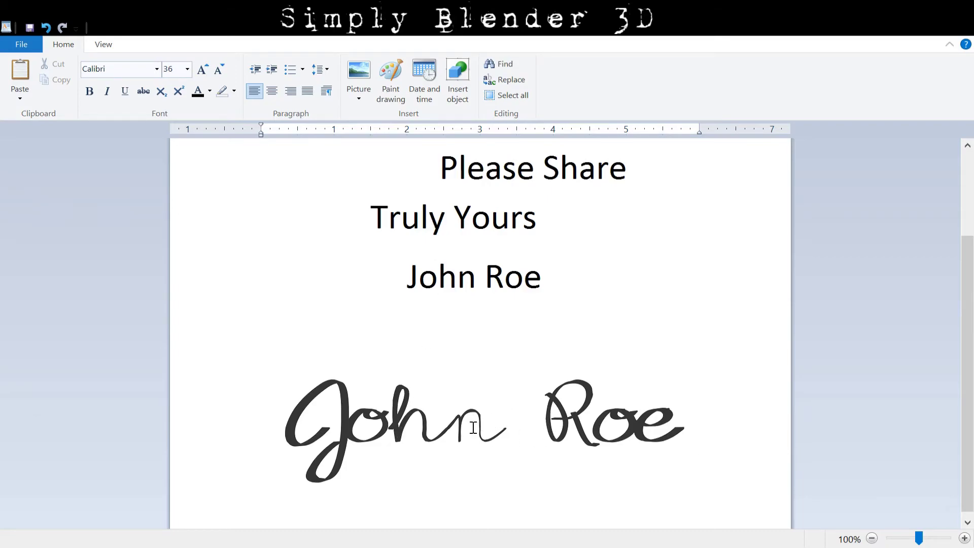
- Move the black signature up under the typed name and shrink it to fit
click(454, 428)
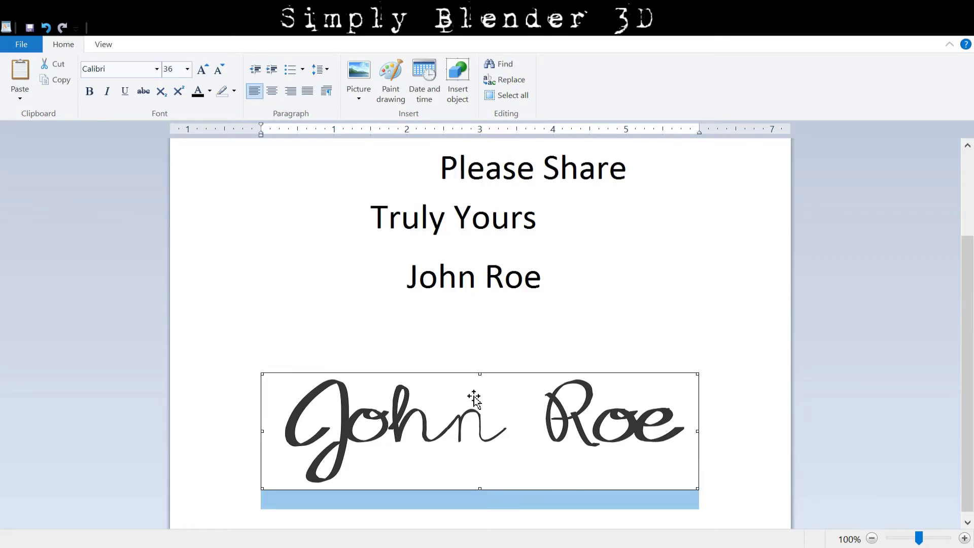
mouse_move(481, 416)
mouse_down()
mouse_move(483, 367)
mouse_move(470, 391)
mouse_up()
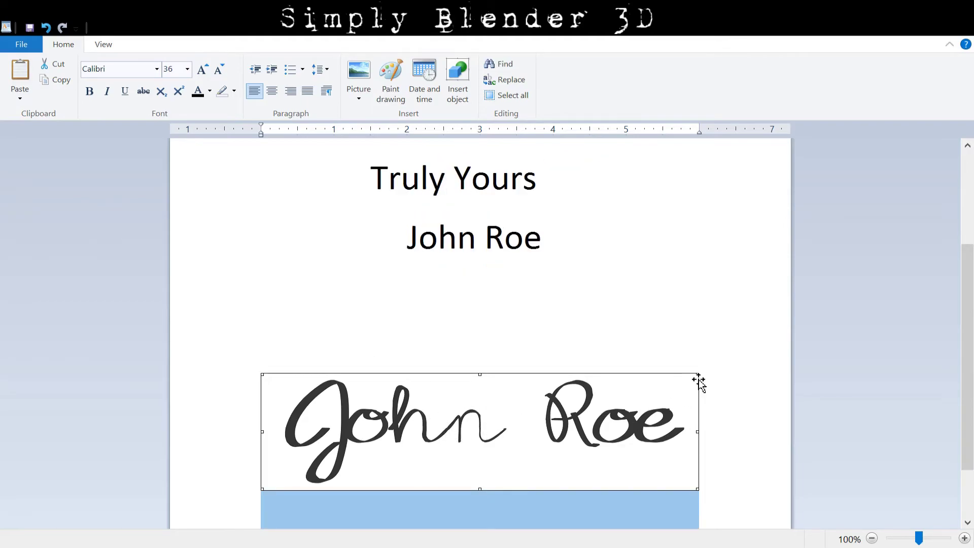
drag(696, 374, 530, 394)
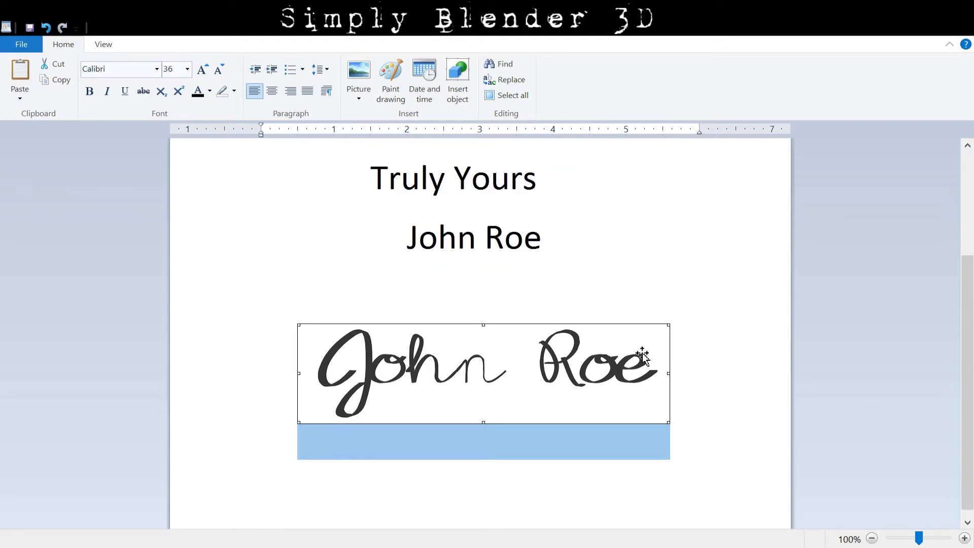
mouse_move(667, 328)
mouse_down()
mouse_move(613, 342)
mouse_move(477, 349)
mouse_move(354, 343)
mouse_move(393, 311)
mouse_move(464, 297)
mouse_up()
drag(444, 313, 309, 374)
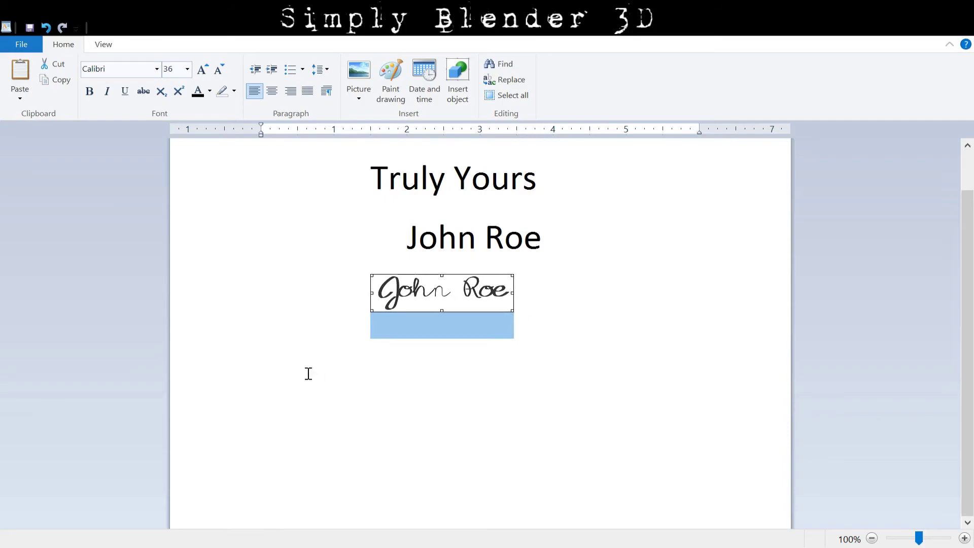
click(370, 300)
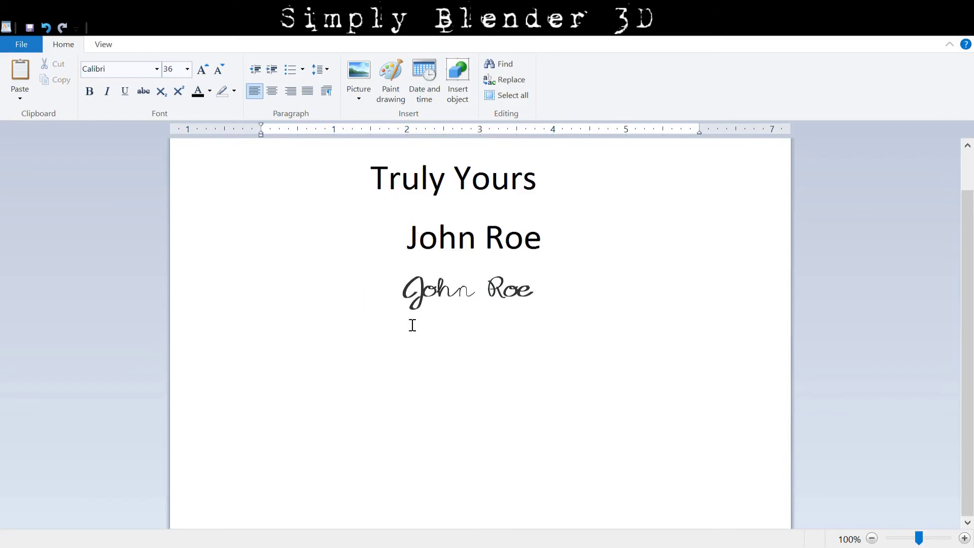
- Align the signature under the name, enlarge it to about double width, and add a new line
click(444, 293)
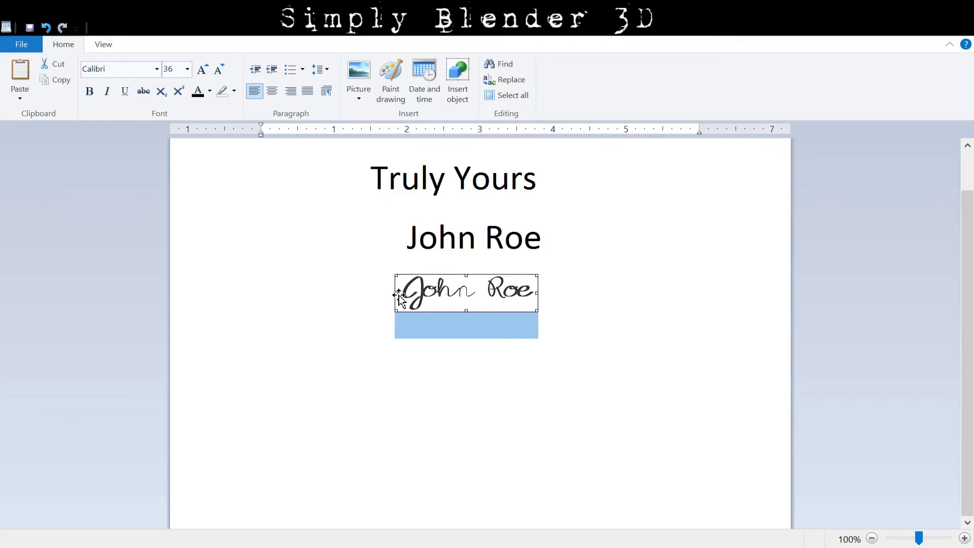
drag(396, 296, 387, 297)
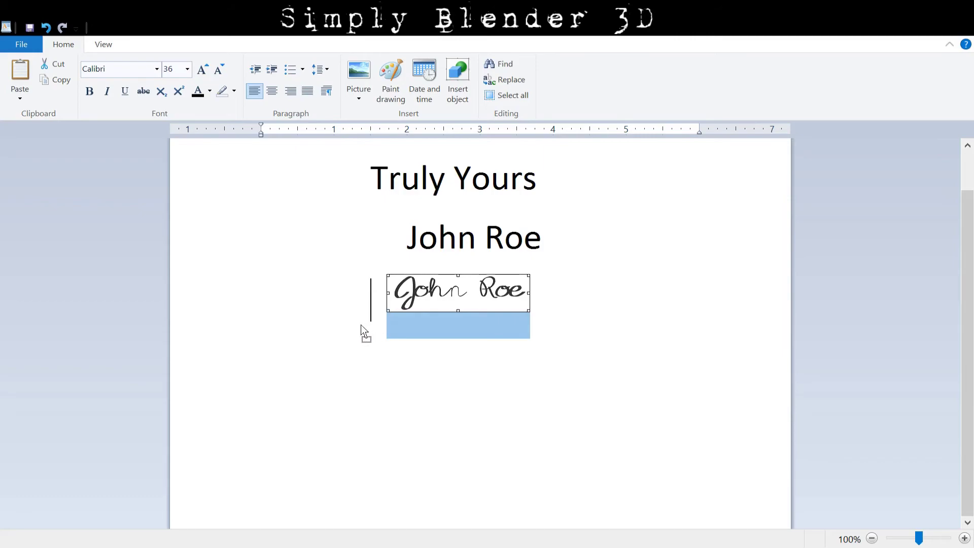
drag(360, 325, 361, 325)
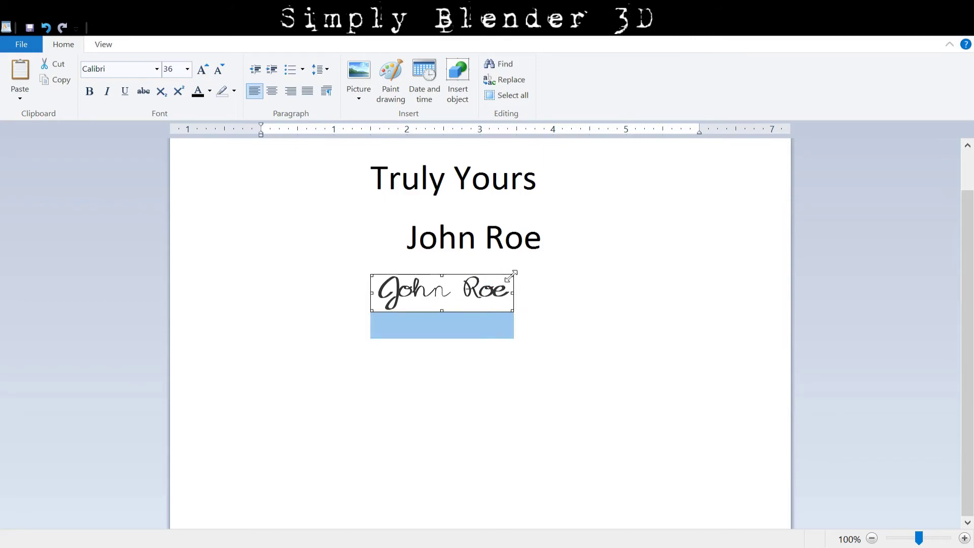
mouse_move(511, 274)
mouse_down()
mouse_move(603, 256)
mouse_move(647, 234)
mouse_up()
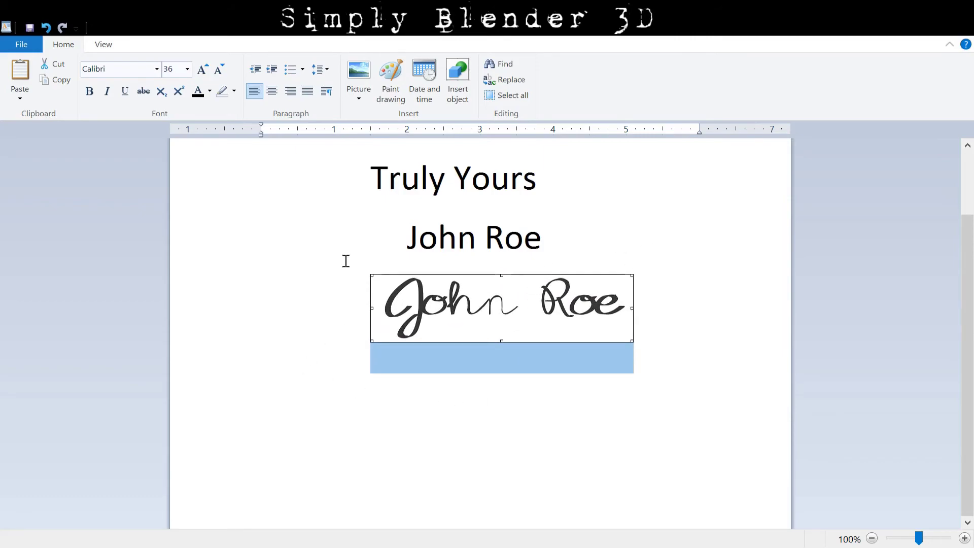
click(672, 330)
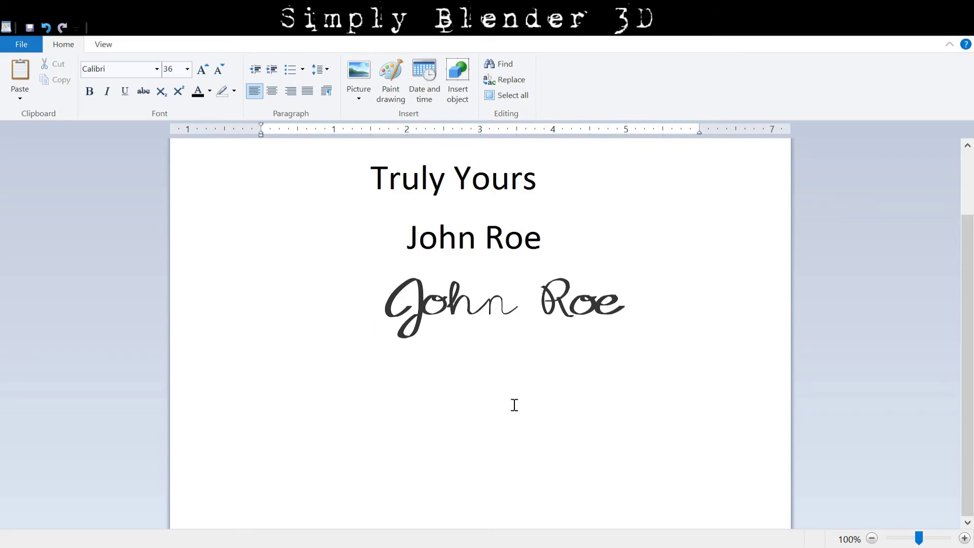
key(Return)
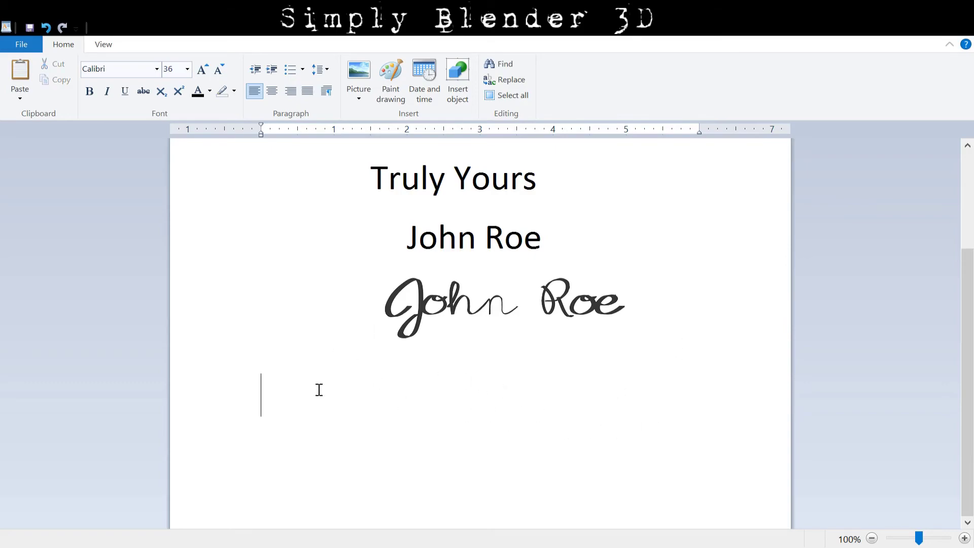
- Paste the blue signature on an indented line, shrink it, and place it above the black one
key(Tab)
key(Tab)
key(Tab)
key(ctrl+v)
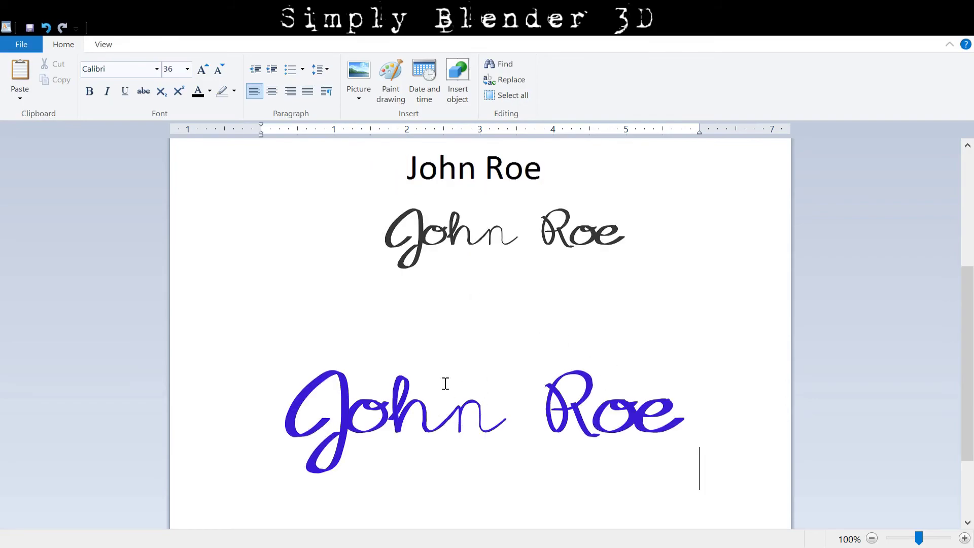
mouse_move(428, 429)
mouse_down()
mouse_move(426, 419)
mouse_move(478, 381)
mouse_move(476, 306)
mouse_up()
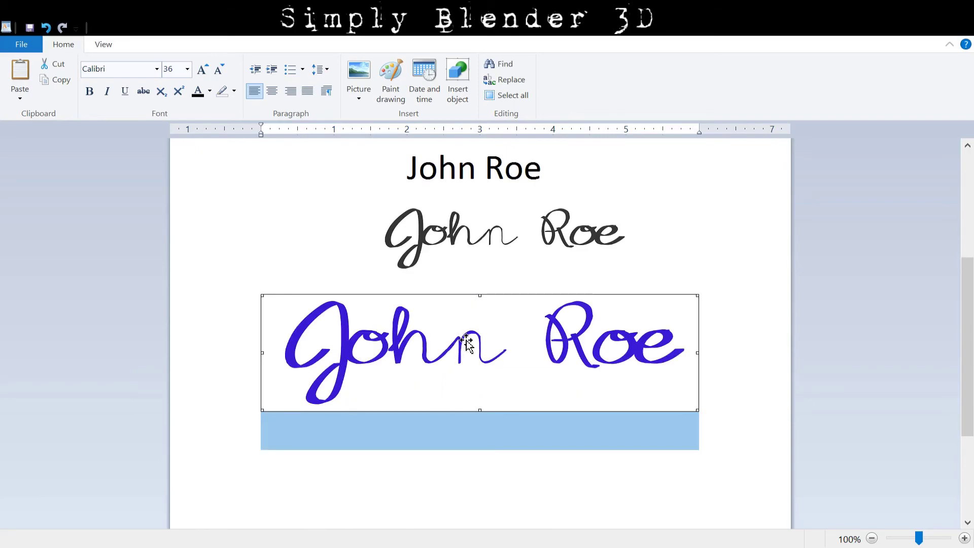
drag(698, 295, 541, 346)
drag(324, 269, 322, 260)
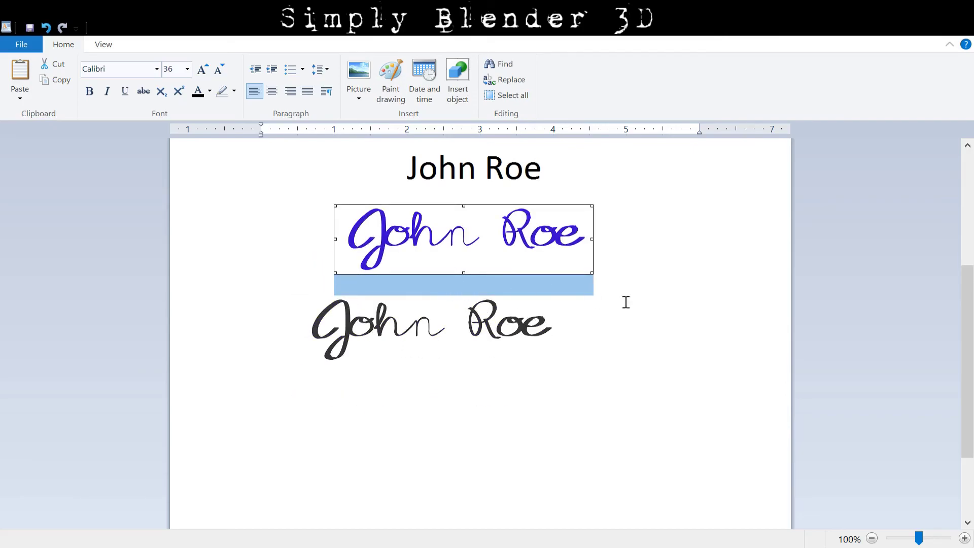
click(412, 331)
scroll(625, 306, up, 3)
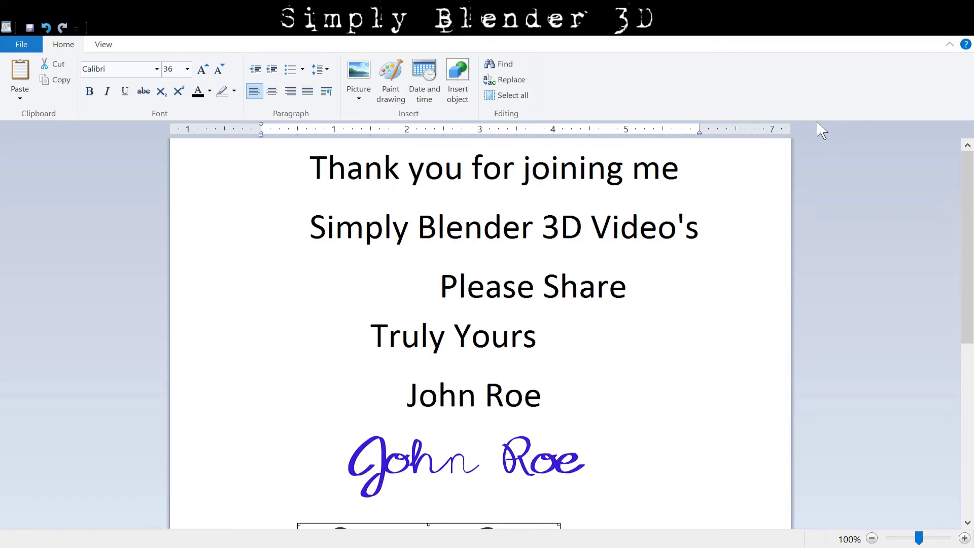
- Zoom the letter out to 70% so both signatures show, then select the blue signature
click(872, 539)
click(872, 539)
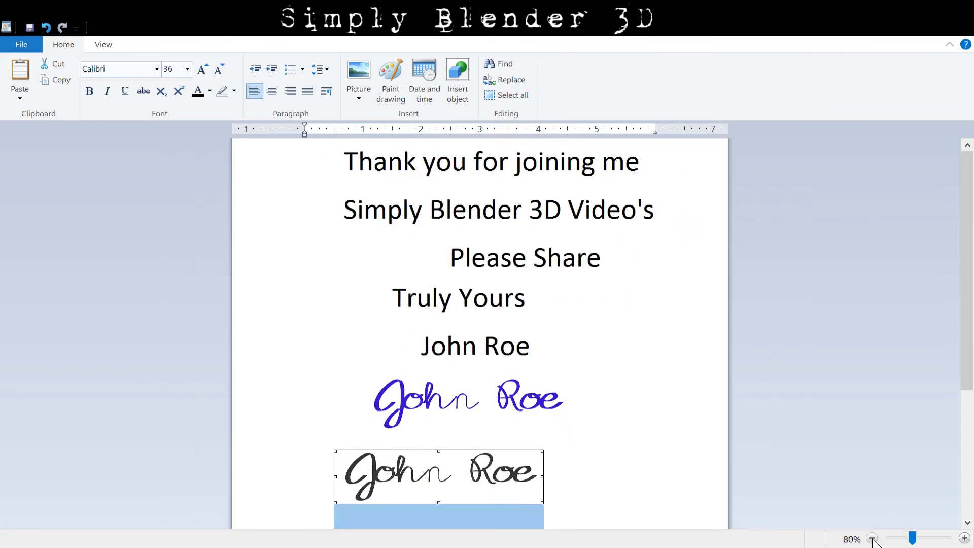
click(872, 539)
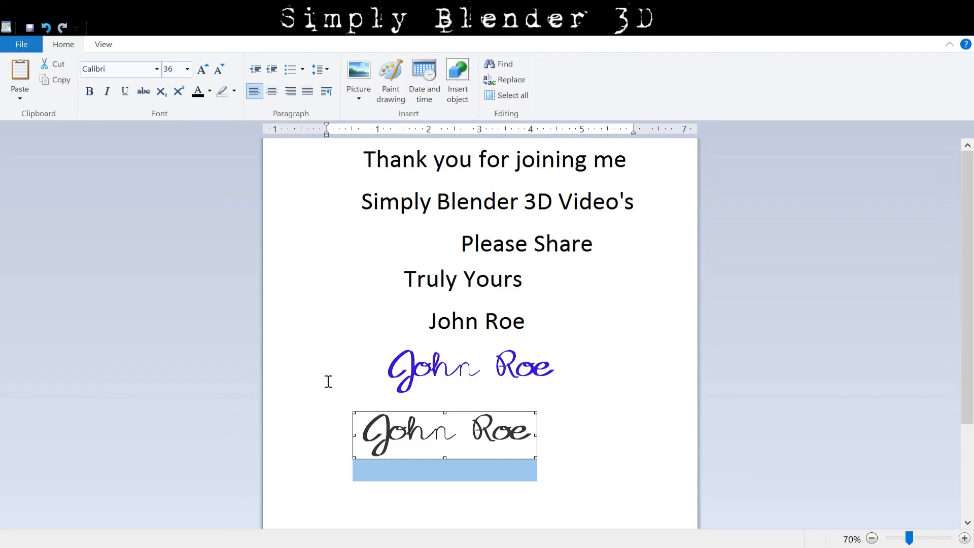
click(424, 393)
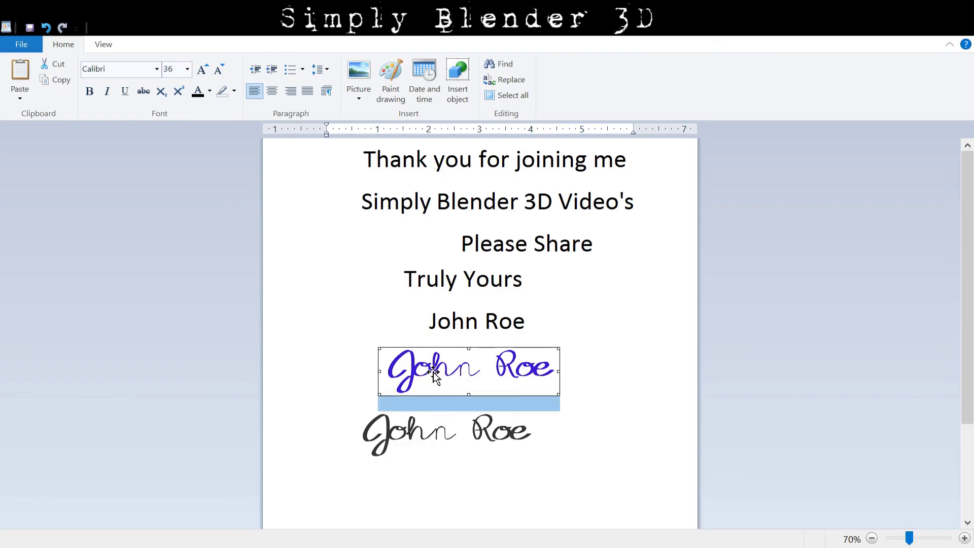